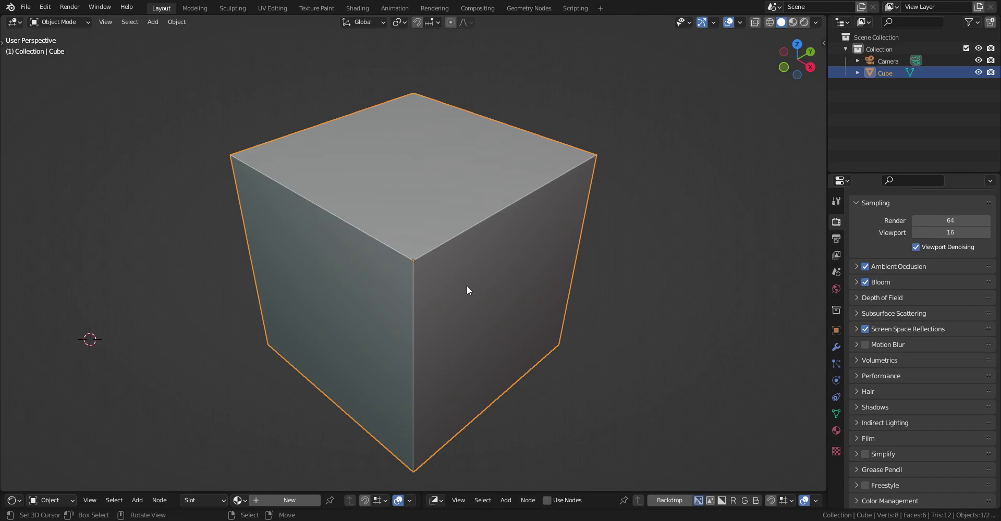
- Open the Random Flow popup menu with Shift+Q over the selected default cube
{"action": "key", "text": "shift+q"}
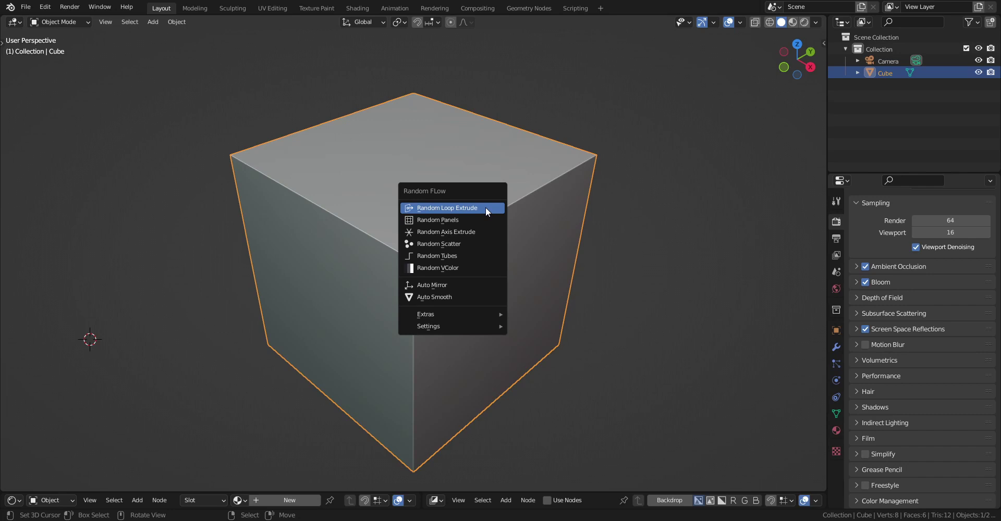
- Launch Auto Mirror on the cube and back out of axis choice to area picking
{"action": "left_click", "coordinate": [465, 285]}
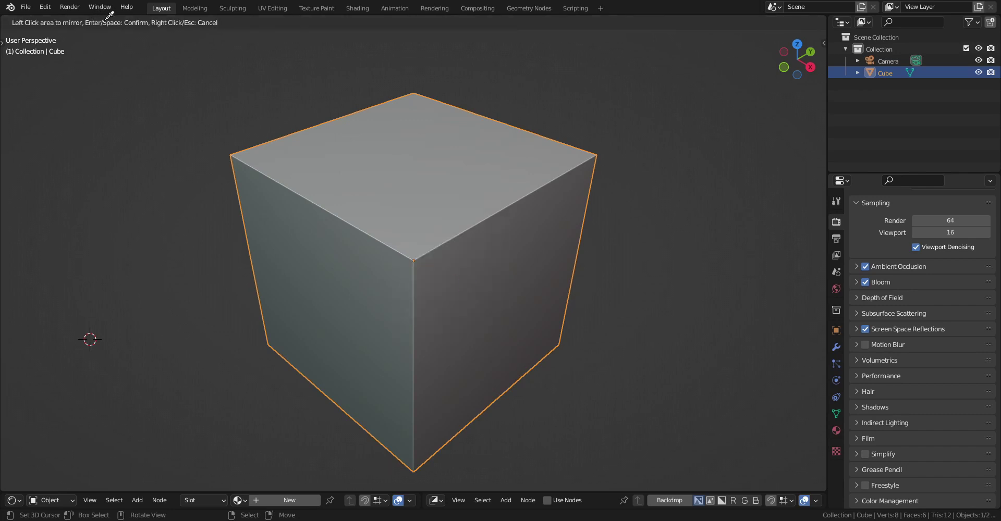
{"action": "left_click", "coordinate": [415, 239]}
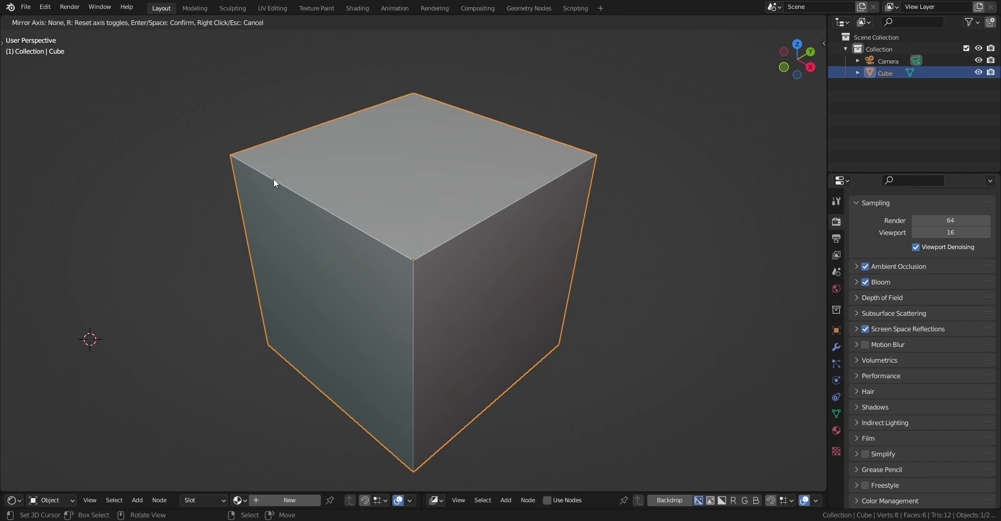
{"action": "right_click", "coordinate": [464, 201]}
{"action": "left_click", "coordinate": [464, 202]}
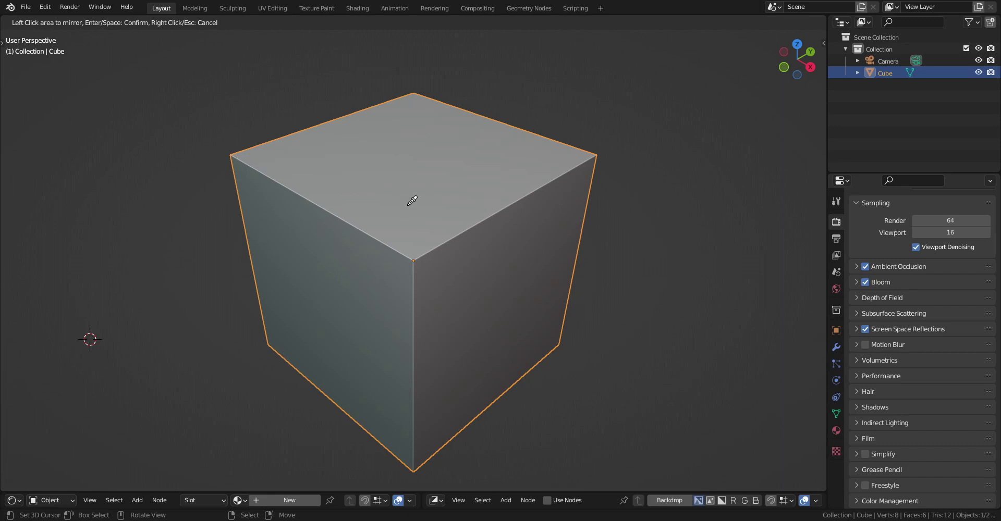
{"action": "key", "text": "Escape"}
{"action": "scroll", "coordinate": [592, 239], "scroll_direction": "down", "scroll_amount": 3}
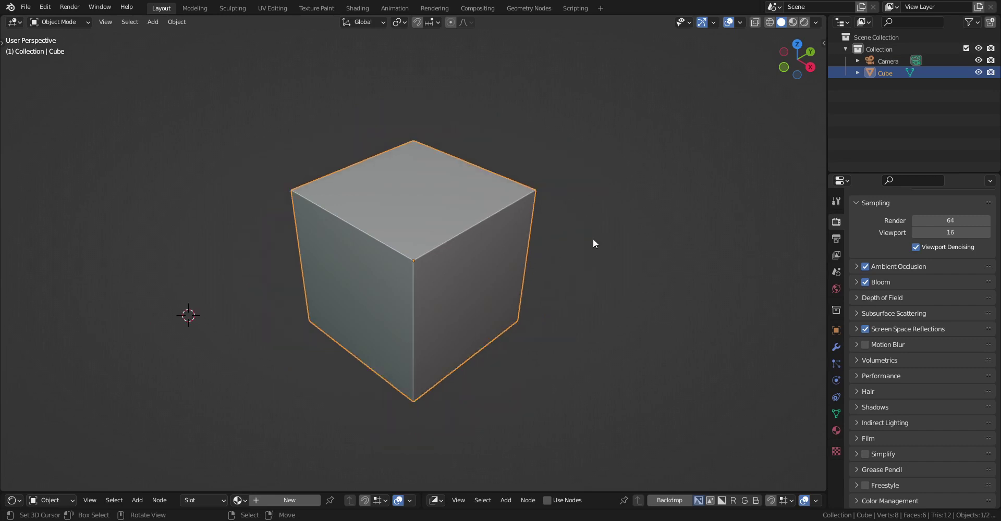
{"action": "scroll", "coordinate": [537, 197], "scroll_direction": "up", "scroll_amount": 2}
{"action": "middle_click_drag", "start_coordinate": [471, 188], "coordinate": [499, 180]}
{"action": "key", "text": "Tab"}
{"action": "key", "text": "Tab"}
{"action": "scroll", "coordinate": [486, 191], "scroll_direction": "down", "scroll_amount": 1}
{"action": "scroll", "coordinate": [499, 181], "scroll_direction": "up", "scroll_amount": 3}
{"action": "middle_click_drag", "start_coordinate": [490, 214], "coordinate": [469, 207], "text": "shift"}
{"action": "middle_click_drag", "start_coordinate": [396, 278], "coordinate": [459, 219]}
{"action": "key", "text": "KP_1"}
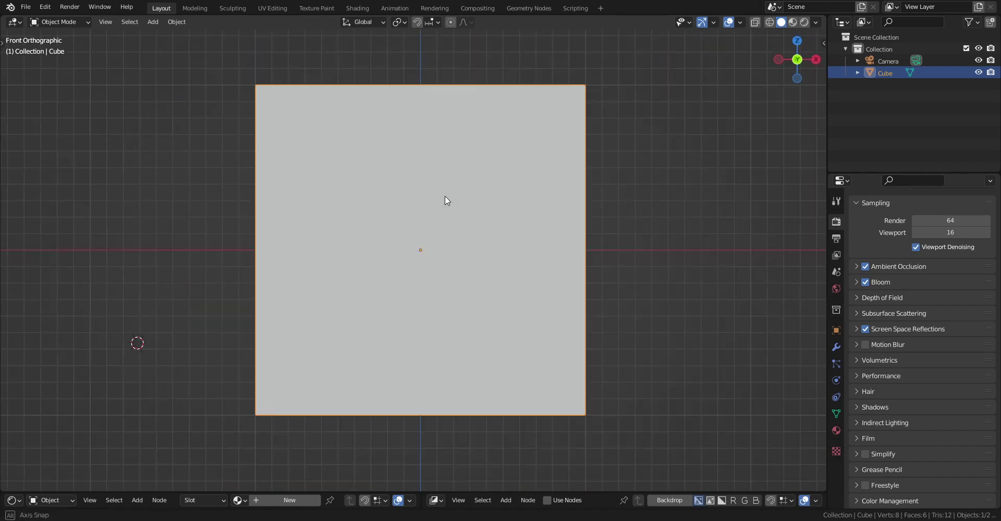
{"action": "scroll", "coordinate": [445, 197], "scroll_direction": "up", "scroll_amount": 3}
{"action": "scroll", "coordinate": [448, 256], "scroll_direction": "up", "scroll_amount": 3}
{"action": "scroll", "coordinate": [442, 225], "scroll_direction": "down", "scroll_amount": 1}
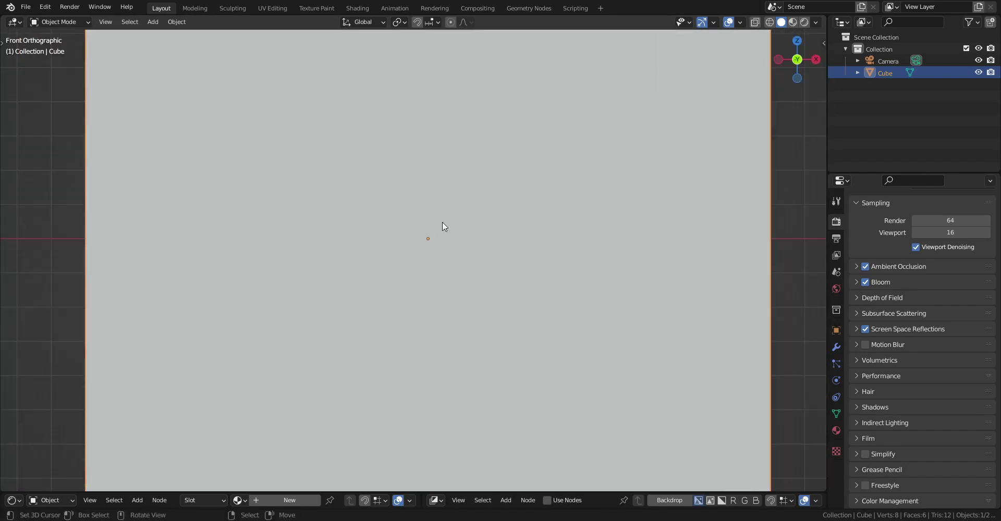
{"action": "middle_click_drag", "start_coordinate": [442, 226], "coordinate": [445, 258]}
{"action": "scroll", "coordinate": [444, 257], "scroll_direction": "up", "scroll_amount": 2}
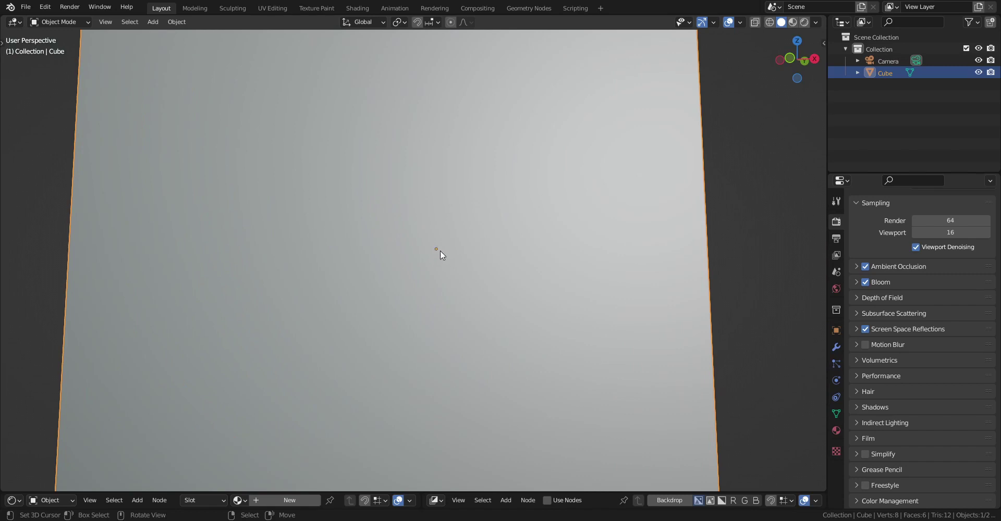
{"action": "scroll", "coordinate": [432, 249], "scroll_direction": "down", "scroll_amount": 5}
{"action": "middle_click_drag", "start_coordinate": [443, 252], "coordinate": [484, 230]}
{"action": "key", "text": "shift+v"}
{"action": "left_click", "coordinate": [487, 233]}
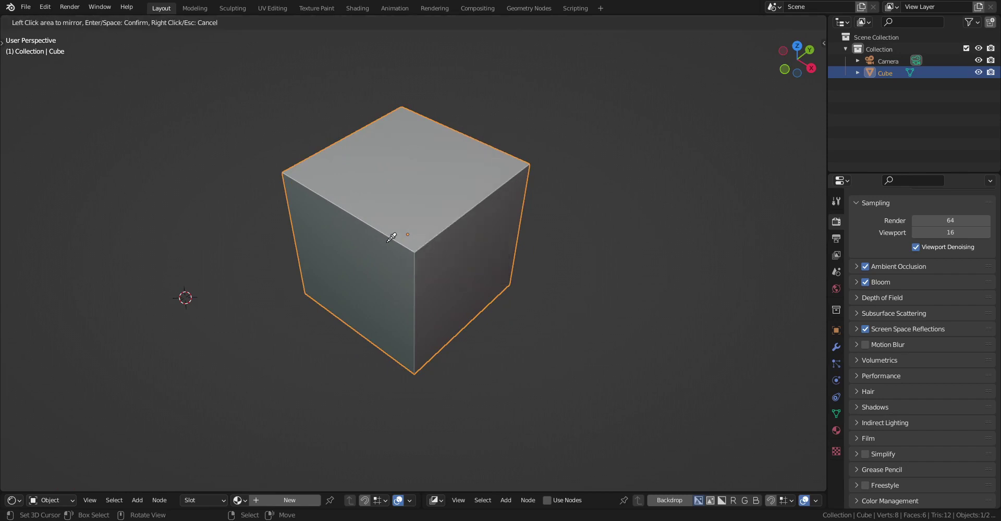
{"action": "key", "text": "KP_1"}
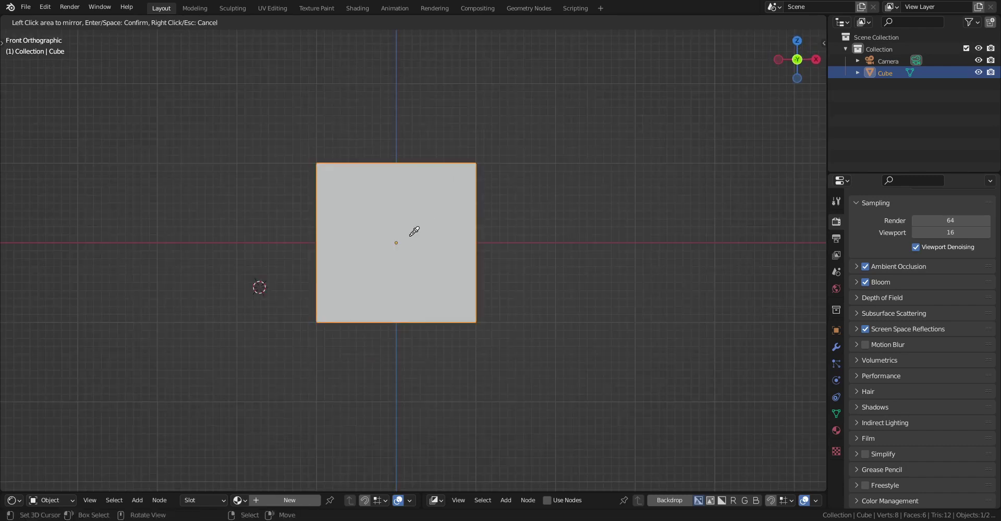
{"action": "scroll", "coordinate": [415, 231], "scroll_direction": "up", "scroll_amount": 3}
{"action": "middle_click_drag", "start_coordinate": [402, 177], "coordinate": [409, 213], "text": "shift"}
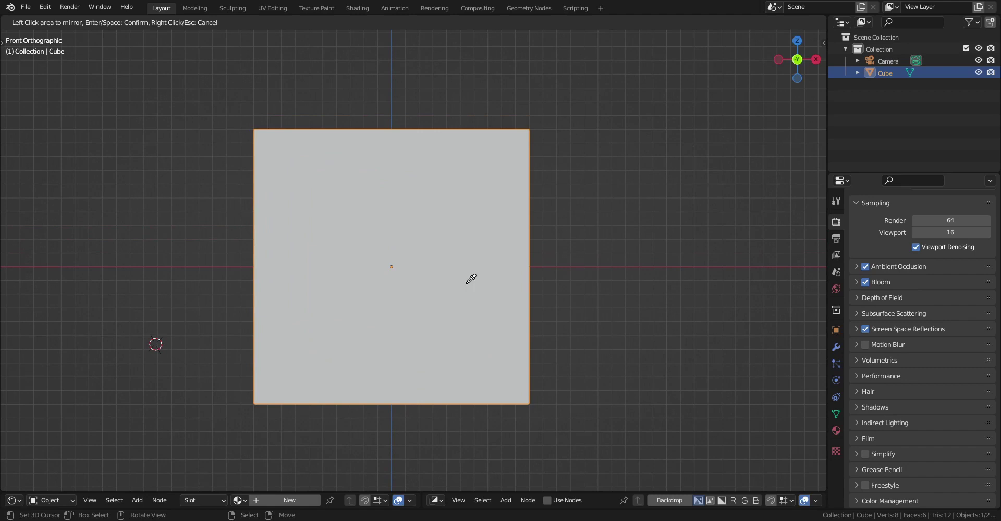
{"action": "middle_click_drag", "start_coordinate": [551, 248], "coordinate": [405, 206]}
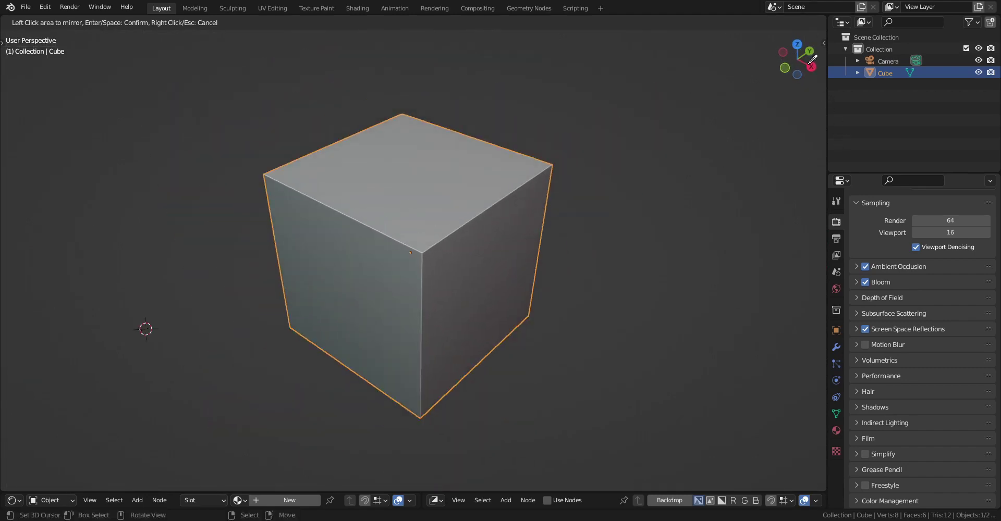
- Pick the cube's mirror area and enable X, Y and Z axes, resetting once and re-toggling all three
{"action": "left_click", "coordinate": [417, 230]}
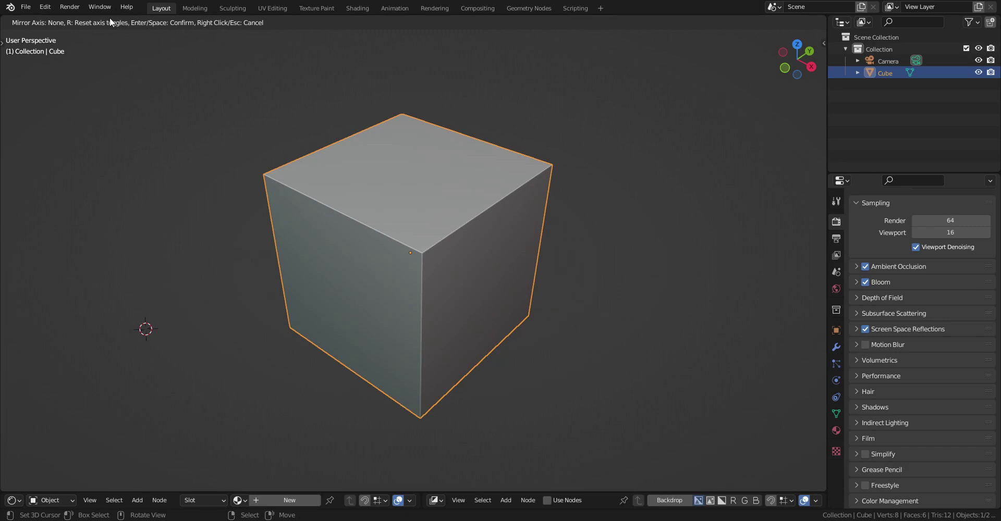
{"action": "key", "text": "y"}
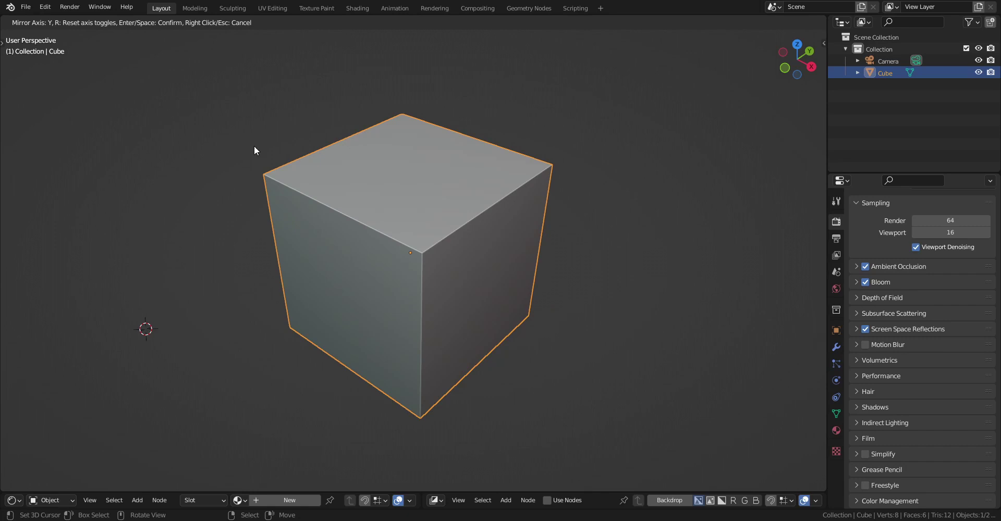
{"action": "key", "text": "x"}
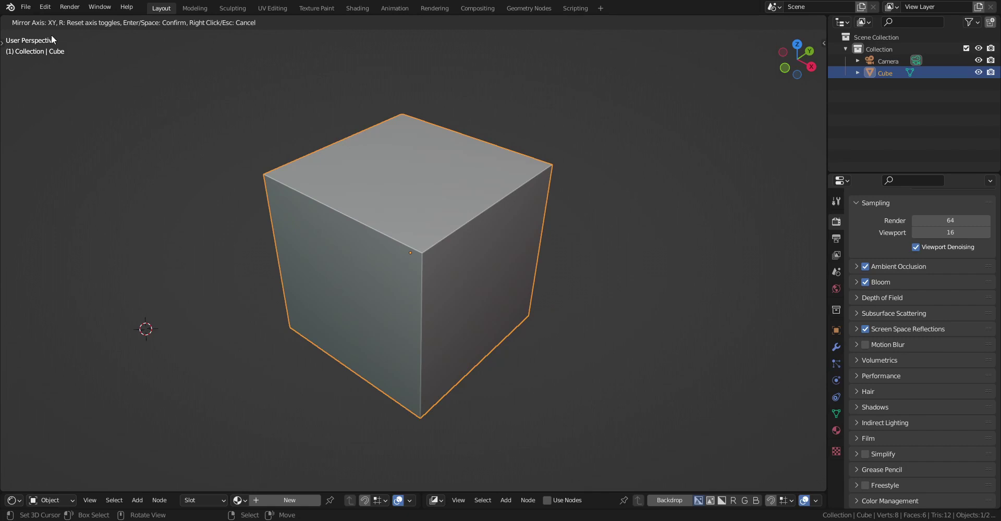
{"action": "key", "text": "z"}
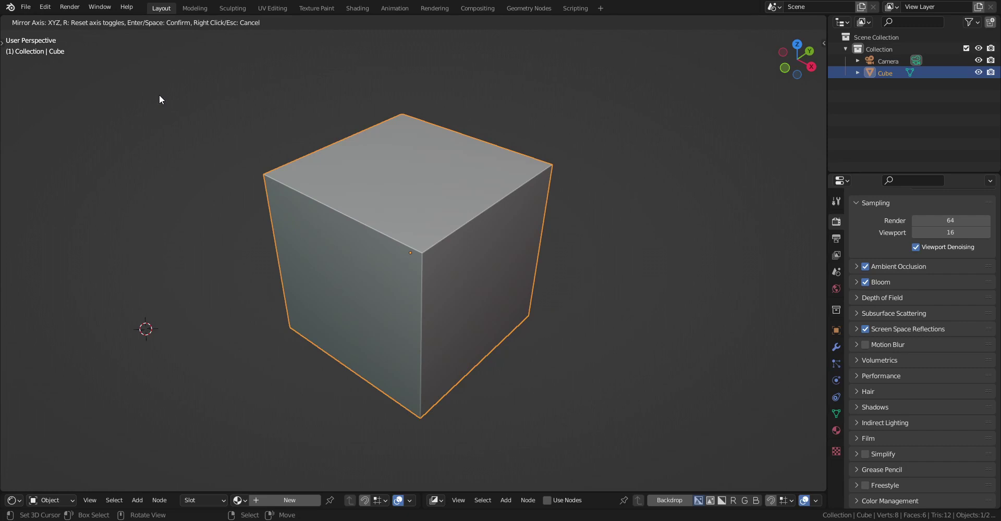
{"action": "key", "text": "r"}
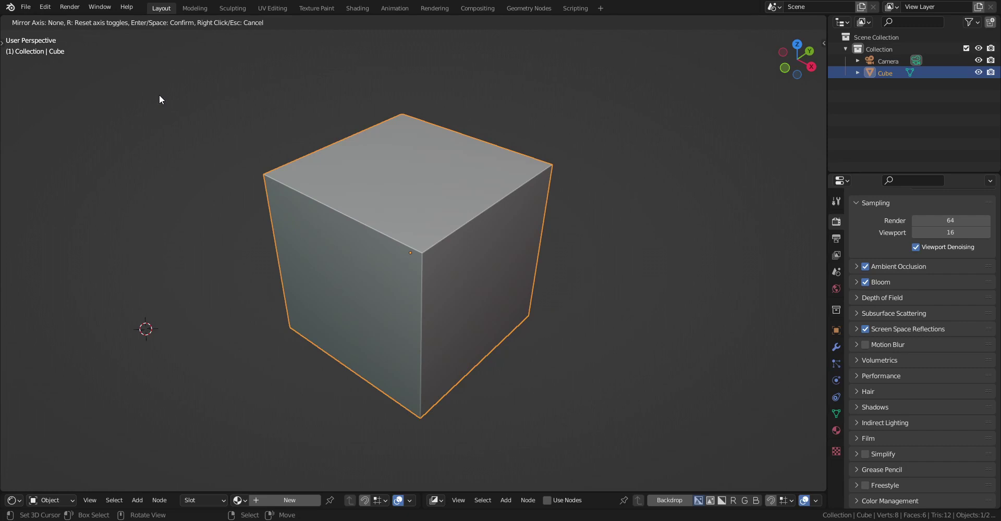
{"action": "key", "text": "x"}
{"action": "key", "text": "y"}
{"action": "key", "text": "z"}
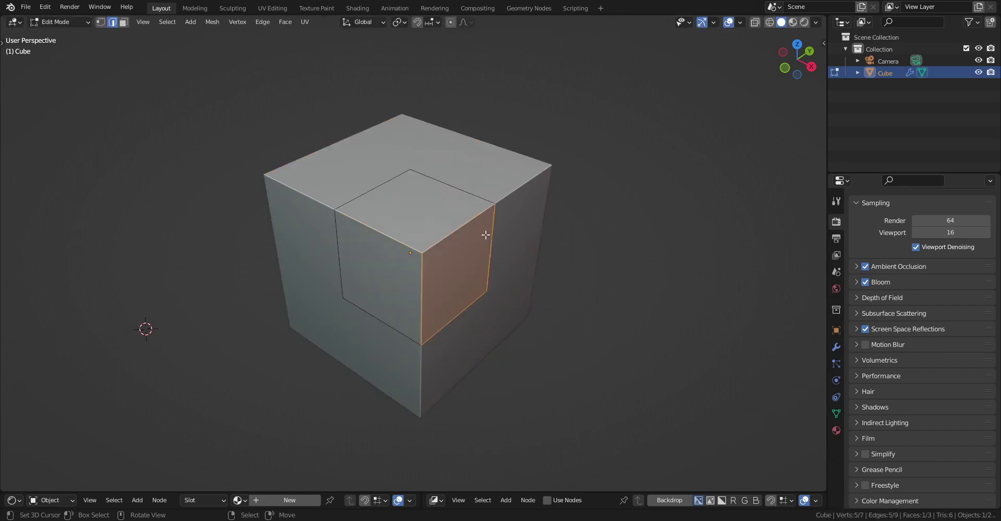
{"action": "scroll", "coordinate": [518, 264], "scroll_direction": "up", "scroll_amount": 3}
{"action": "middle_click_drag", "start_coordinate": [518, 264], "coordinate": [486, 269]}
- Switch to edge select, select three edges of the small quad, then deselect all
{"action": "scroll", "coordinate": [513, 271], "scroll_direction": "down", "scroll_amount": 2}
{"action": "key", "text": "2"}
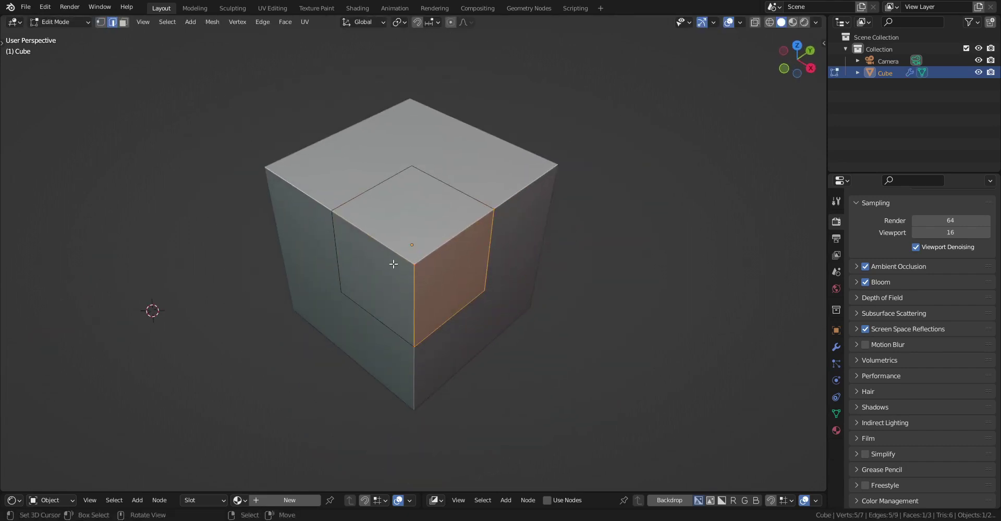
{"action": "left_click", "coordinate": [388, 256]}
{"action": "left_click", "coordinate": [452, 238], "text": "shift"}
{"action": "left_click", "coordinate": [412, 279], "text": "shift"}
{"action": "middle_click_drag", "start_coordinate": [495, 300], "coordinate": [470, 152]}
{"action": "key", "text": "alt+a"}
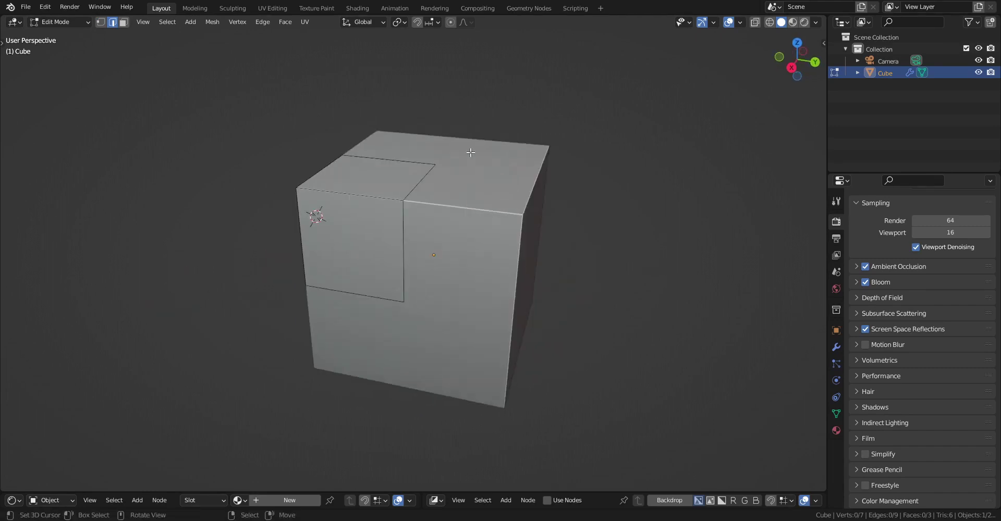
{"action": "middle_click_drag", "start_coordinate": [367, 334], "coordinate": [368, 331]}
- Show the Mirror modifier in the wrench tab and return to Object Mode
{"action": "left_click", "coordinate": [836, 347]}
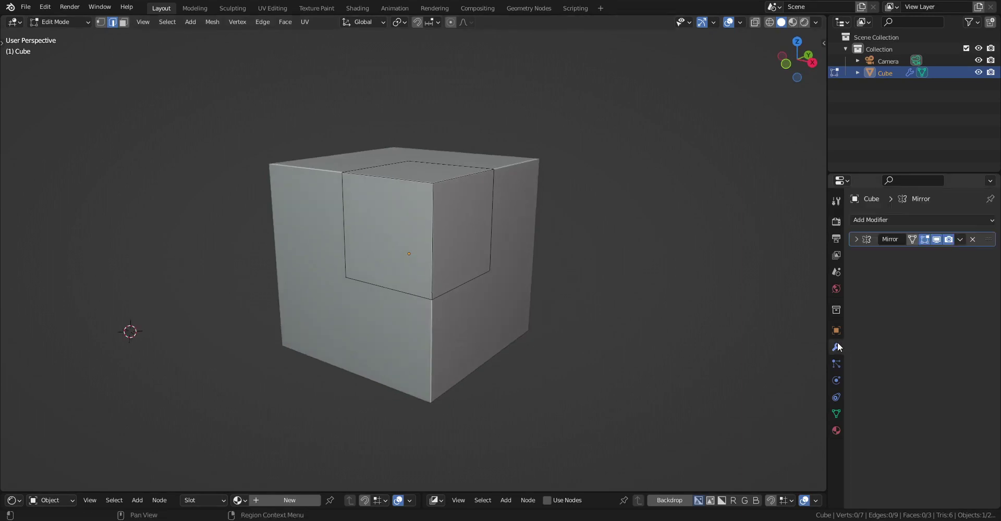
{"action": "middle_click_drag", "start_coordinate": [495, 268], "coordinate": [467, 263]}
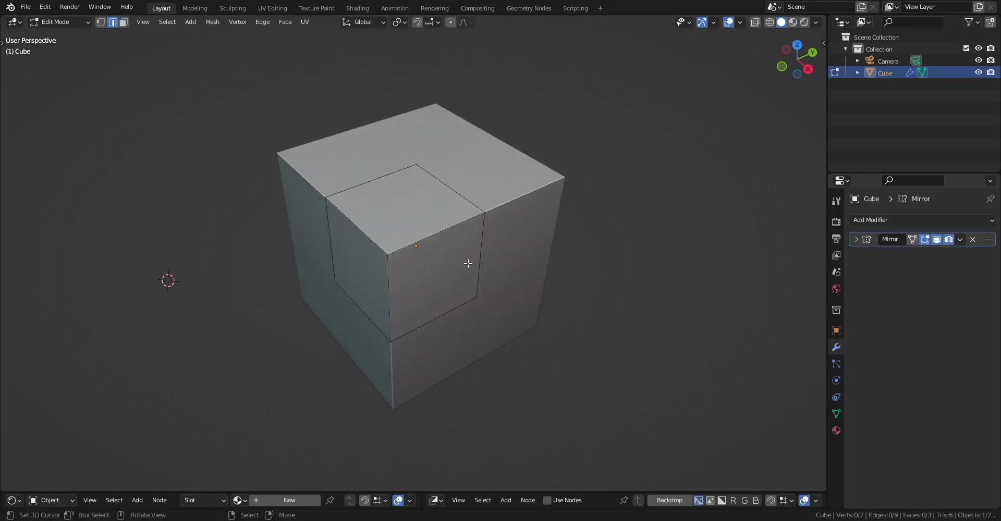
{"action": "key", "text": "Tab"}
{"action": "key", "text": "shift+q"}
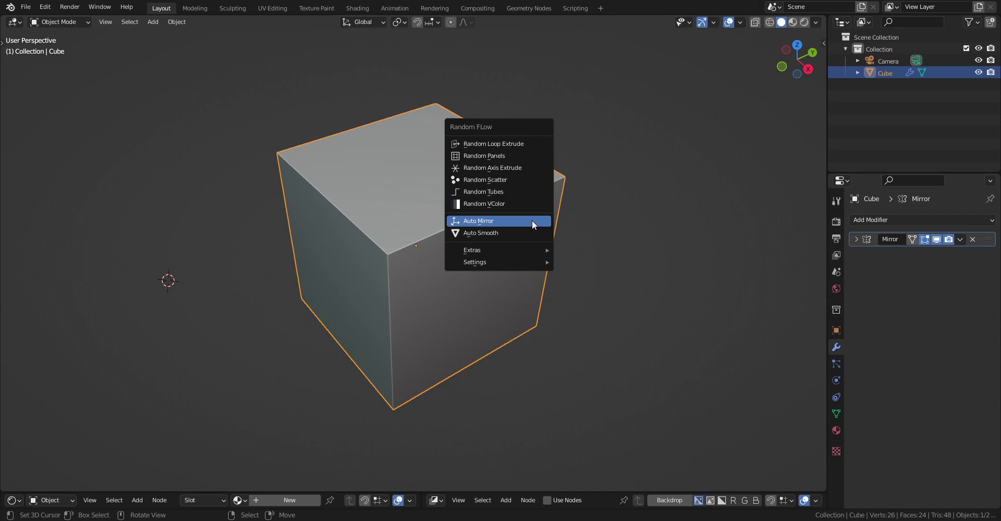
- Start Auto Mirror on the cube's front, then orbit to view the cube's underside
{"action": "left_click", "coordinate": [533, 225]}
{"action": "middle_click_drag", "start_coordinate": [614, 276], "coordinate": [383, 162]}
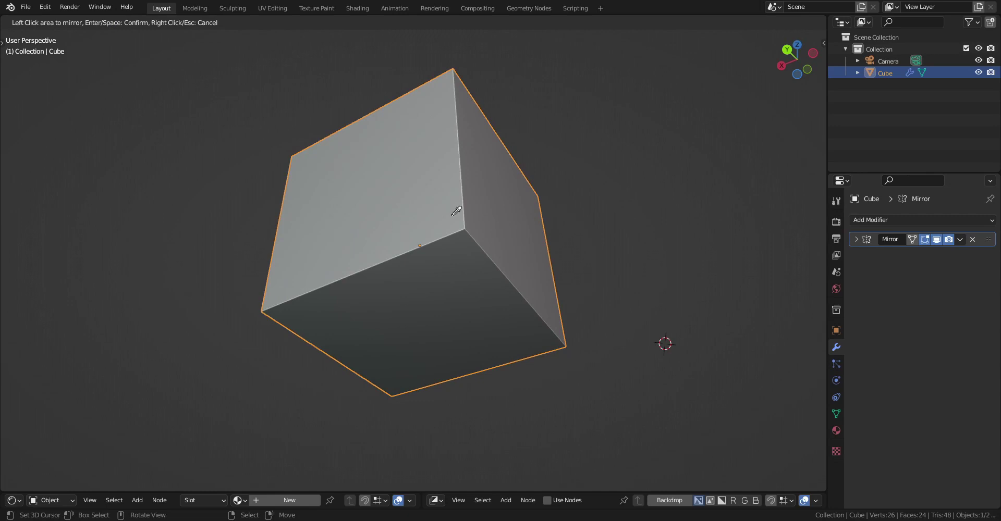
{"action": "middle_click_drag", "start_coordinate": [455, 212], "coordinate": [396, 254]}
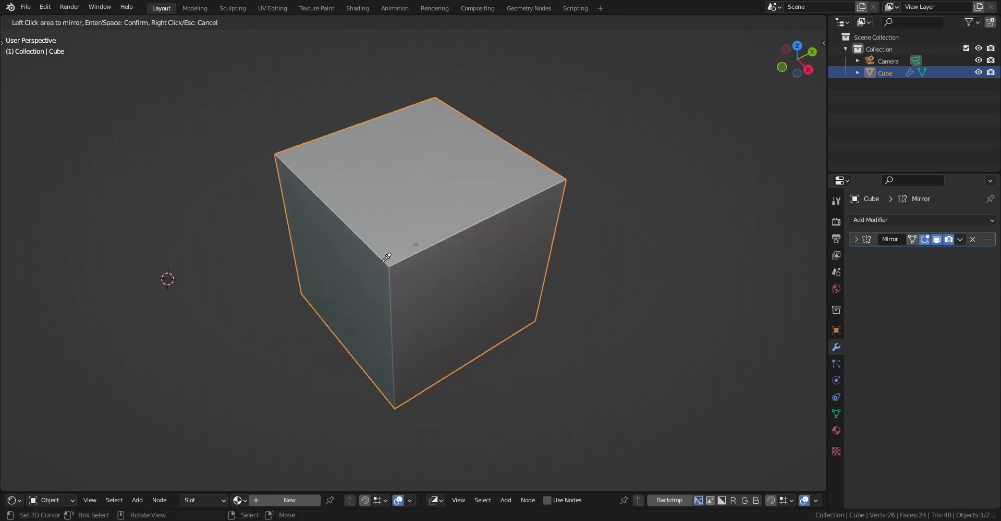
{"action": "left_click", "coordinate": [399, 255]}
{"action": "key", "text": "Tab"}
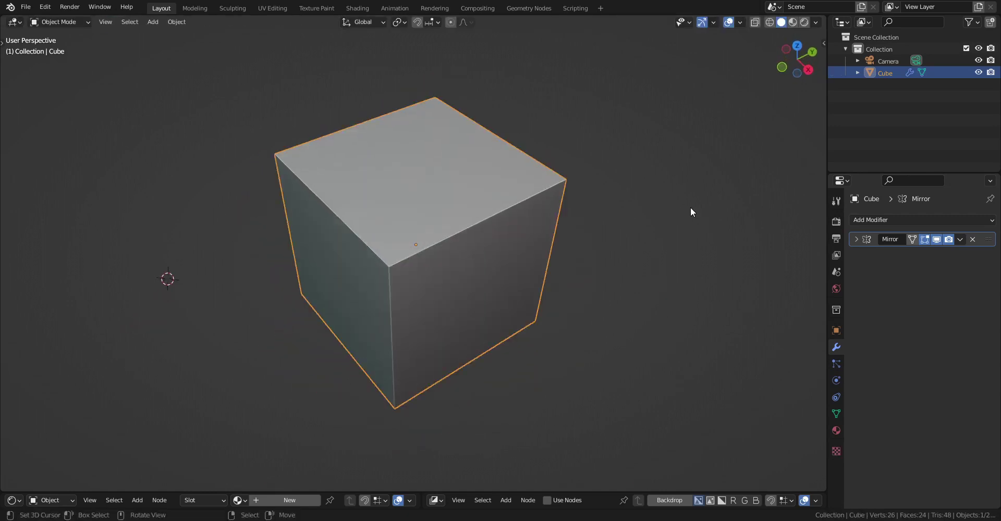
{"action": "middle_click_drag", "start_coordinate": [690, 207], "coordinate": [420, 122]}
- Auto Mirror from the underside, toggling Z off and on, confirm all three axes and inspect in Edit Mode
{"action": "key", "text": "shift+q"}
{"action": "left_click", "coordinate": [419, 121]}
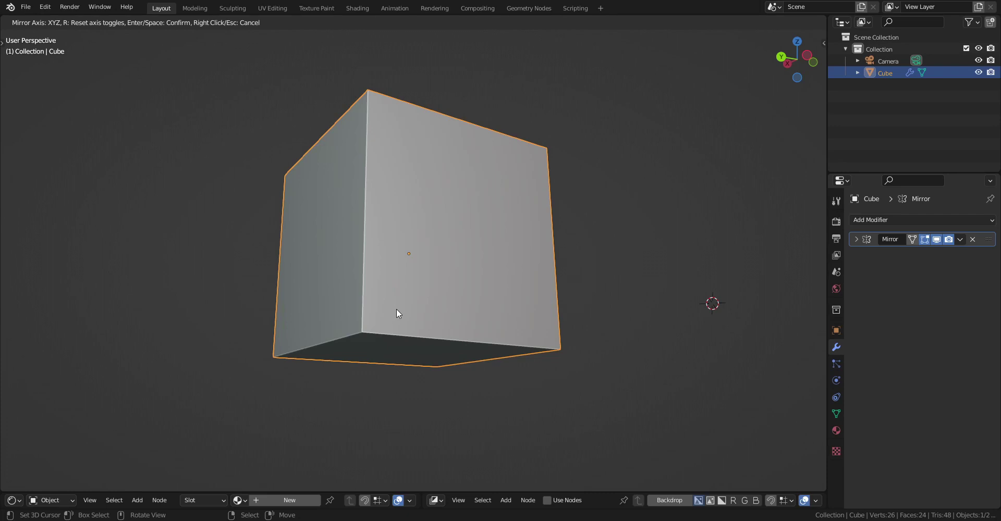
{"action": "key", "text": "z"}
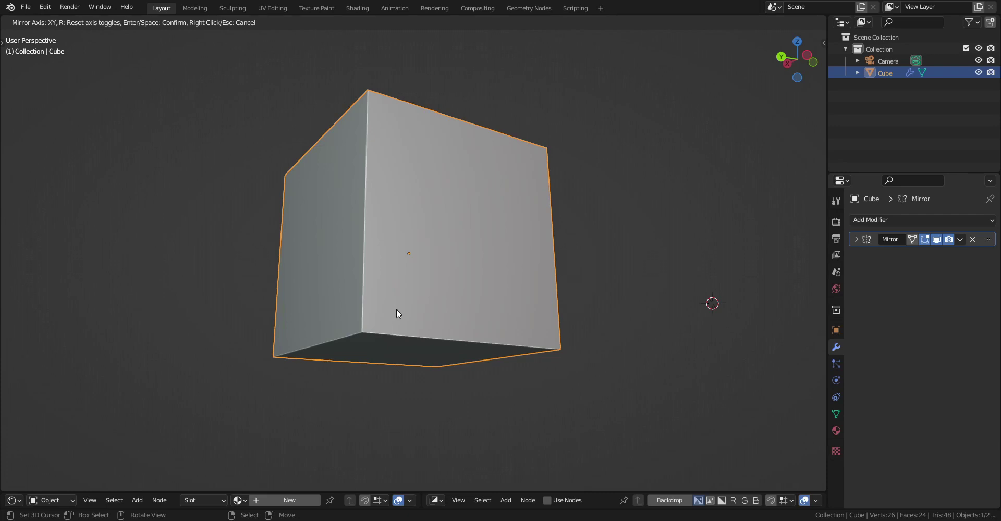
{"action": "key", "text": "z"}
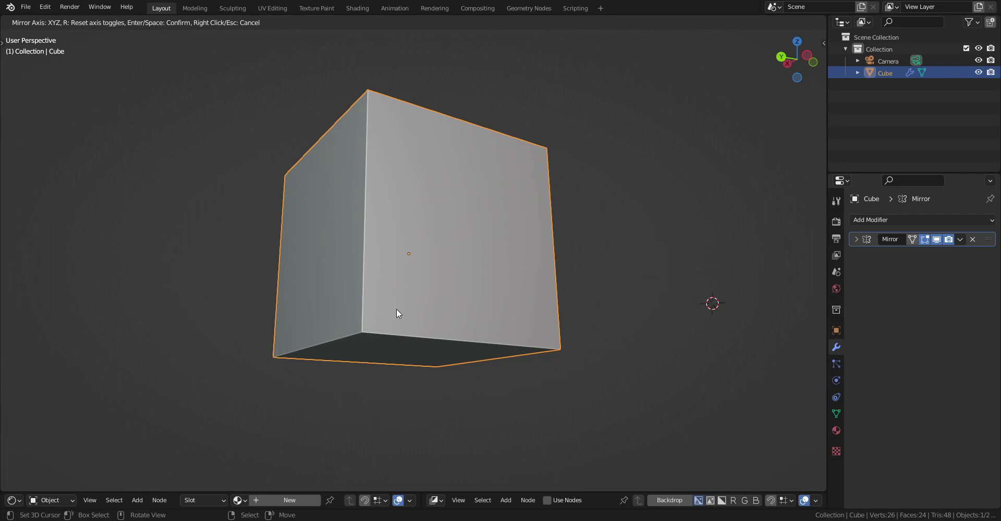
{"action": "key", "text": "Return"}
{"action": "key", "text": "Tab"}
{"action": "middle_click_drag", "start_coordinate": [525, 222], "coordinate": [477, 288]}
{"action": "scroll", "coordinate": [485, 288], "scroll_direction": "down", "scroll_amount": 4}
{"action": "middle_click_drag", "start_coordinate": [537, 281], "coordinate": [465, 284]}
- Run Auto Mirror on the cube, confirm the axes, and check the mirrored mesh in Edit Mode
{"action": "scroll", "coordinate": [464, 283], "scroll_direction": "up", "scroll_amount": 1}
{"action": "key", "text": "Tab"}
{"action": "key", "text": "shift+q"}
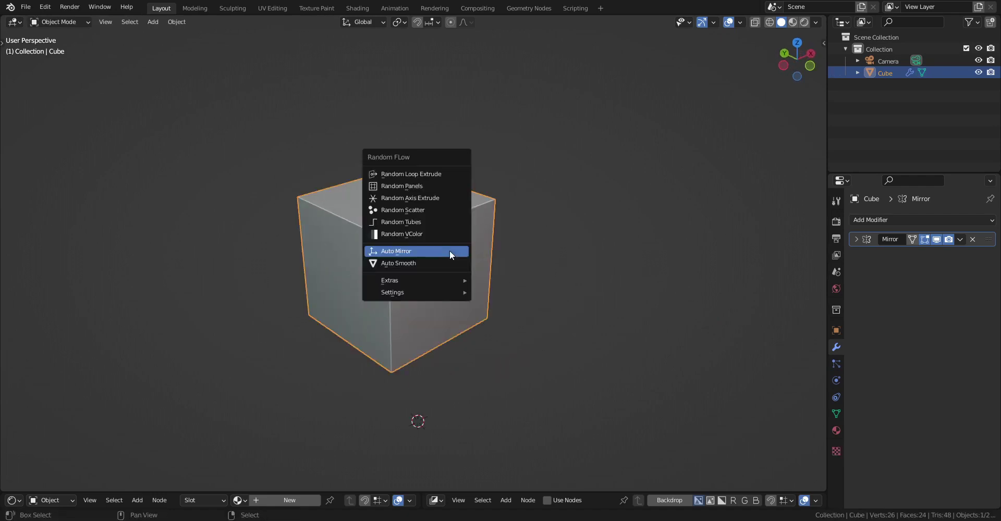
{"action": "left_click", "coordinate": [449, 250]}
{"action": "left_click", "coordinate": [400, 242]}
{"action": "key", "text": "Return"}
{"action": "key", "text": "Tab"}
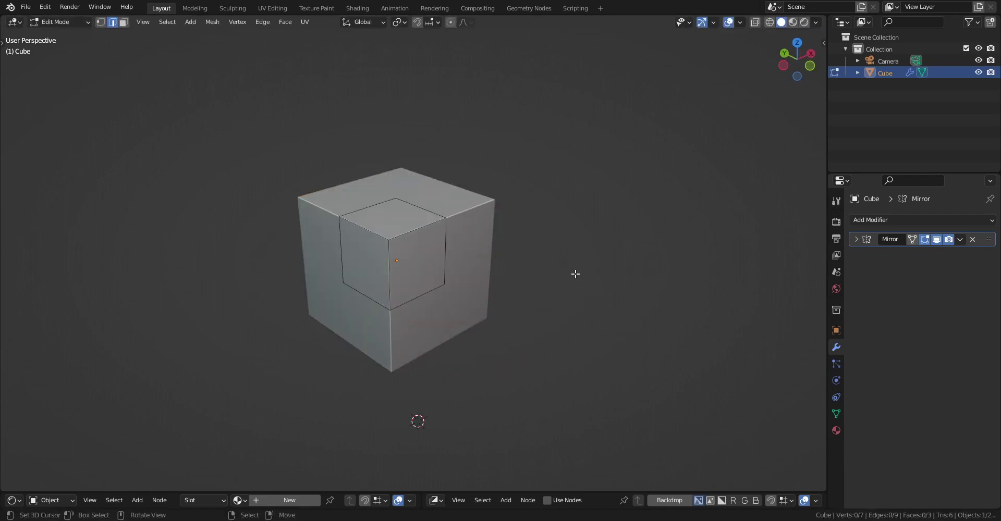
{"action": "key", "text": "Tab"}
- Orbit to the cube's side and rerun Auto Mirror from a lower area, confirming it
{"action": "middle_click_drag", "start_coordinate": [575, 274], "coordinate": [508, 269]}
{"action": "key", "text": "shift+q"}
{"action": "left_click", "coordinate": [518, 225]}
{"action": "left_click", "coordinate": [445, 307]}
{"action": "key", "text": "Return"}
{"action": "key", "text": "Tab"}
{"action": "key", "text": "Tab"}
- Run Auto Mirror once more and orbit in Edit Mode to inspect the mirrored halves
{"action": "key", "text": "shift+q"}
{"action": "left_click", "coordinate": [507, 268]}
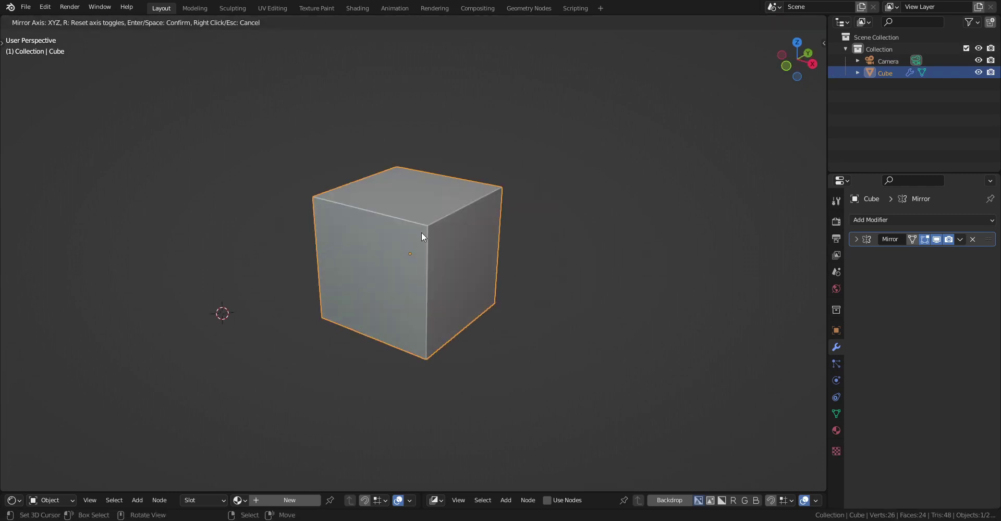
{"action": "left_click", "coordinate": [491, 251]}
{"action": "key", "text": "Tab"}
{"action": "middle_click_drag", "start_coordinate": [454, 278], "coordinate": [431, 280]}
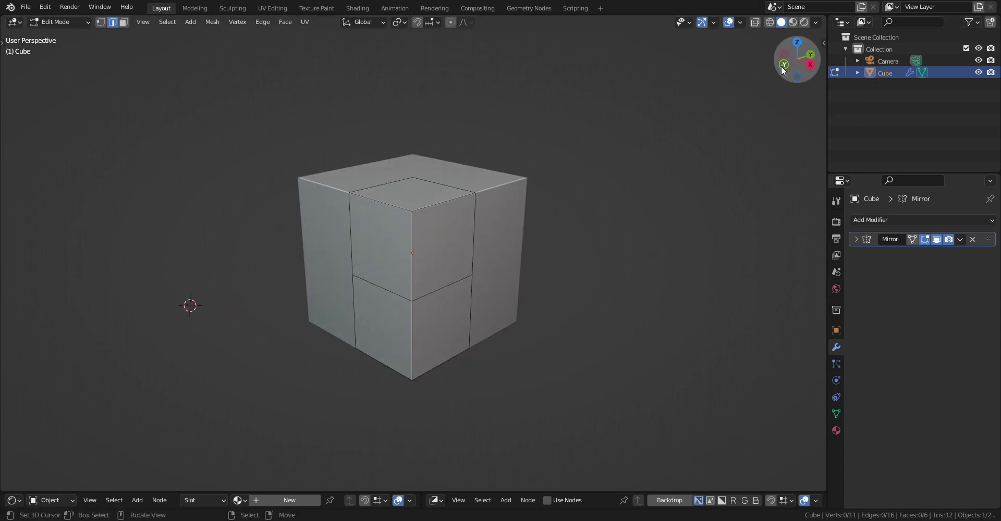
{"action": "middle_click_drag", "start_coordinate": [562, 131], "coordinate": [569, 163]}
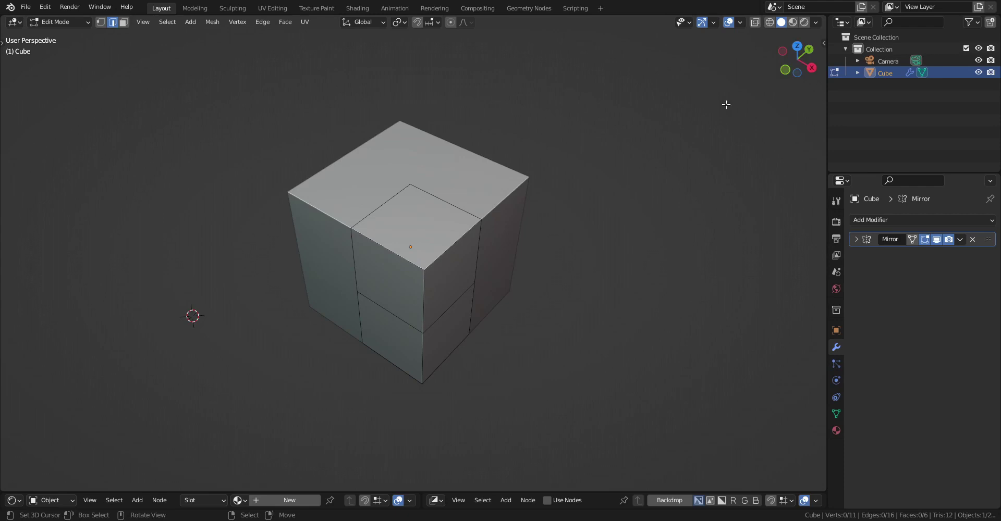
{"action": "middle_click_drag", "start_coordinate": [619, 172], "coordinate": [578, 183]}
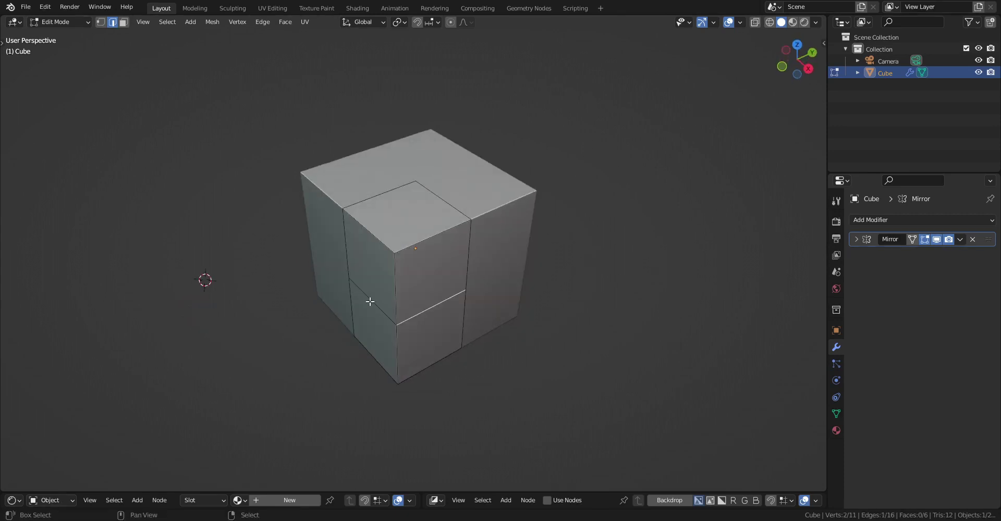
- Back in Object Mode, start another Auto Mirror pass and pick the cube area
{"action": "key", "text": "Tab"}
{"action": "right_click", "coordinate": [530, 195]}
{"action": "left_click", "coordinate": [529, 195]}
{"action": "left_click", "coordinate": [415, 228]}
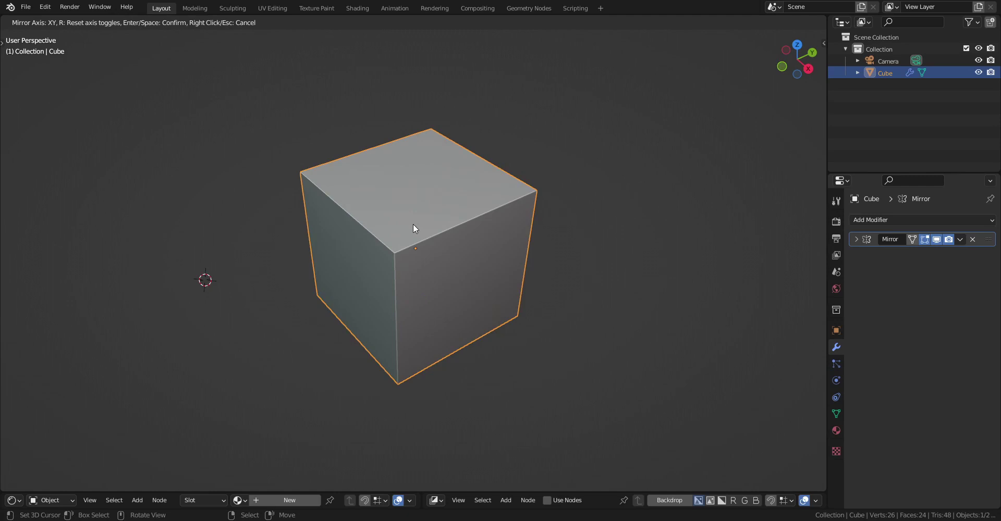
- Reset the mirror axes to None, confirm, and inspect the eight-section mesh in Edit Mode
{"action": "key", "text": "r"}
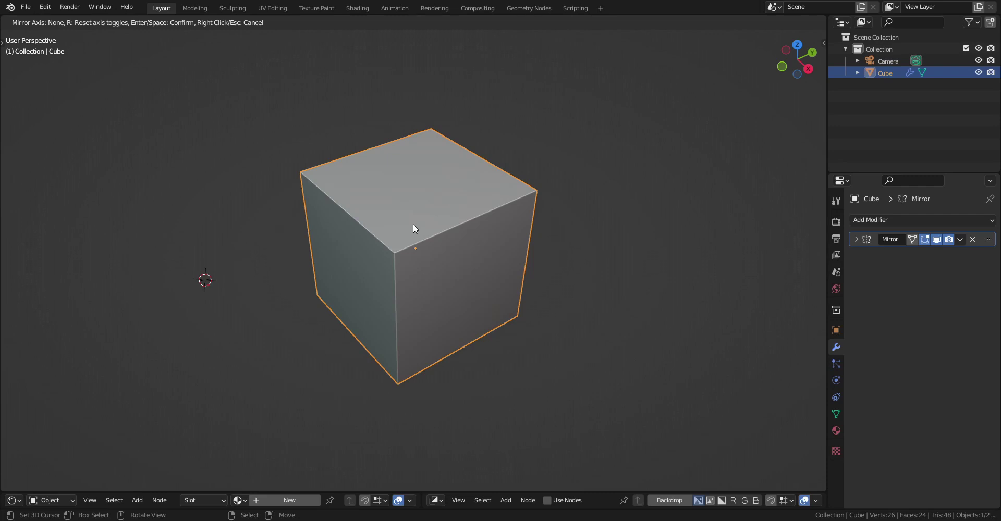
{"action": "key", "text": "Return"}
{"action": "key", "text": "Tab"}
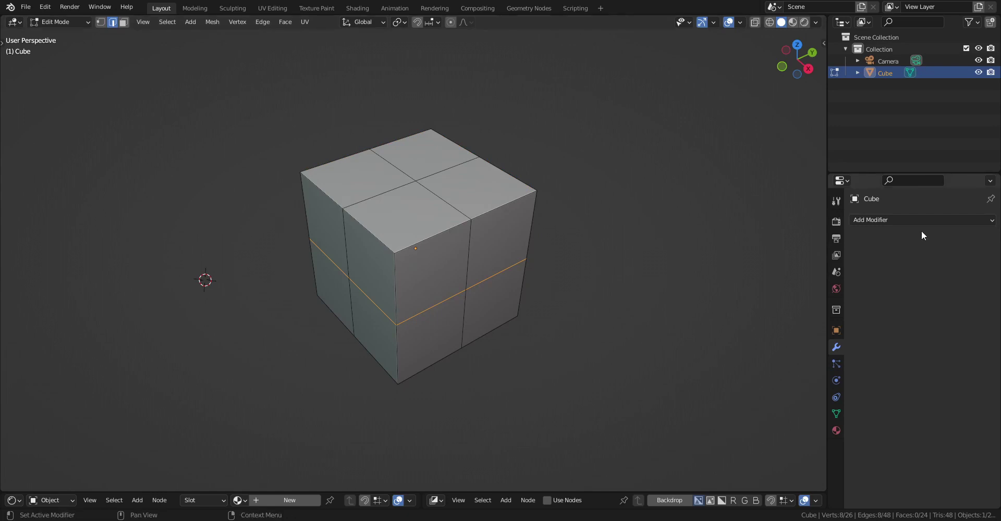
{"action": "key", "text": "Tab"}
- Auto Mirror the cube with X, Y and Z axes enabled and confirm
{"action": "key", "text": "shift+q"}
{"action": "left_click", "coordinate": [497, 182]}
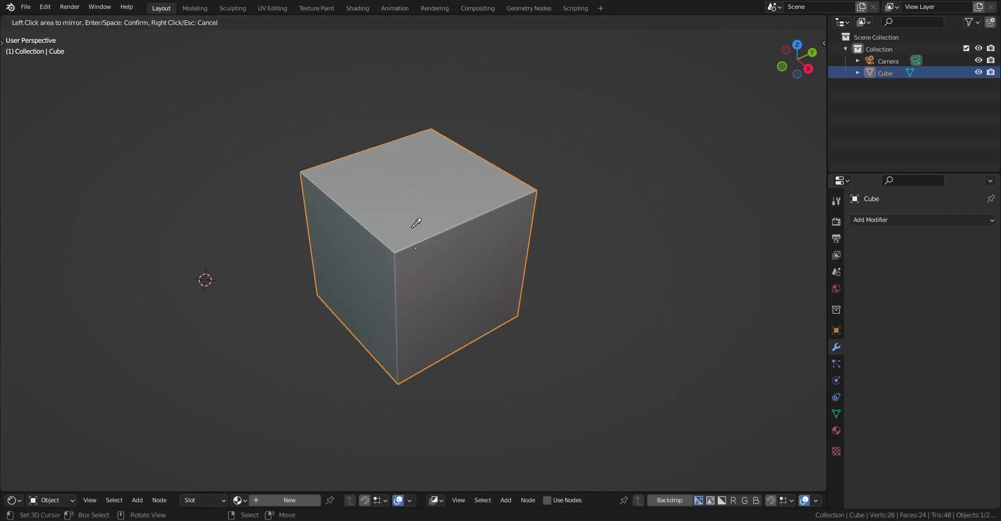
{"action": "left_click", "coordinate": [502, 189]}
{"action": "middle_click_drag", "start_coordinate": [591, 217], "coordinate": [392, 269]}
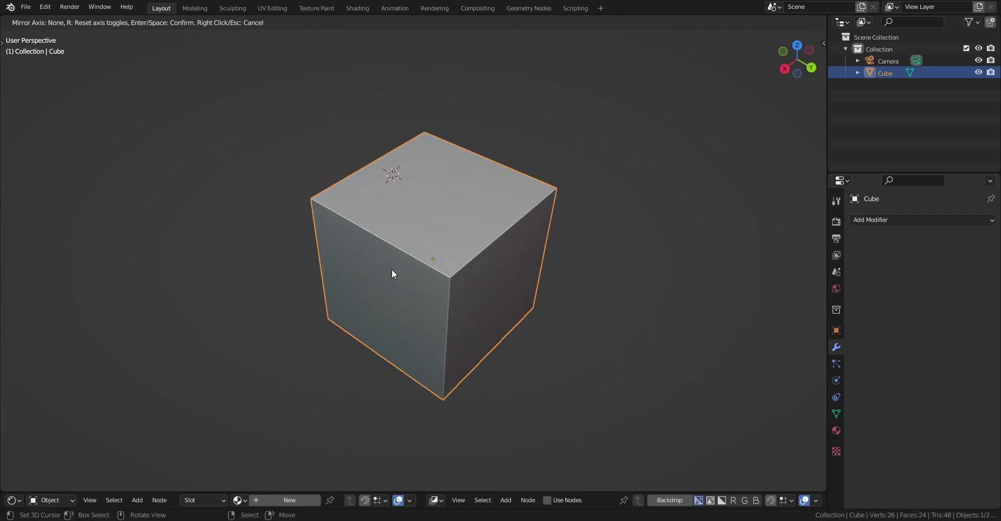
{"action": "key", "text": "x"}
{"action": "key", "text": "y"}
{"action": "key", "text": "z"}
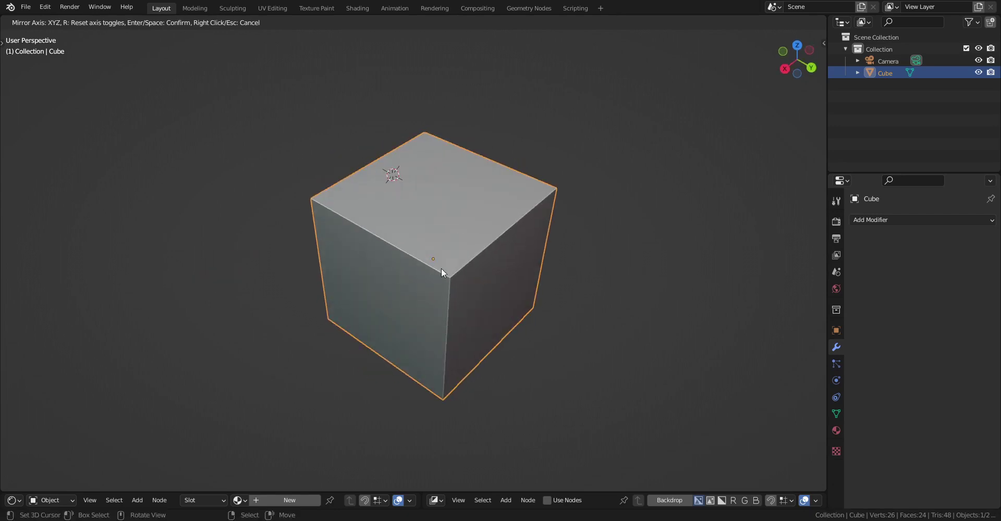
{"action": "key", "text": "Return"}
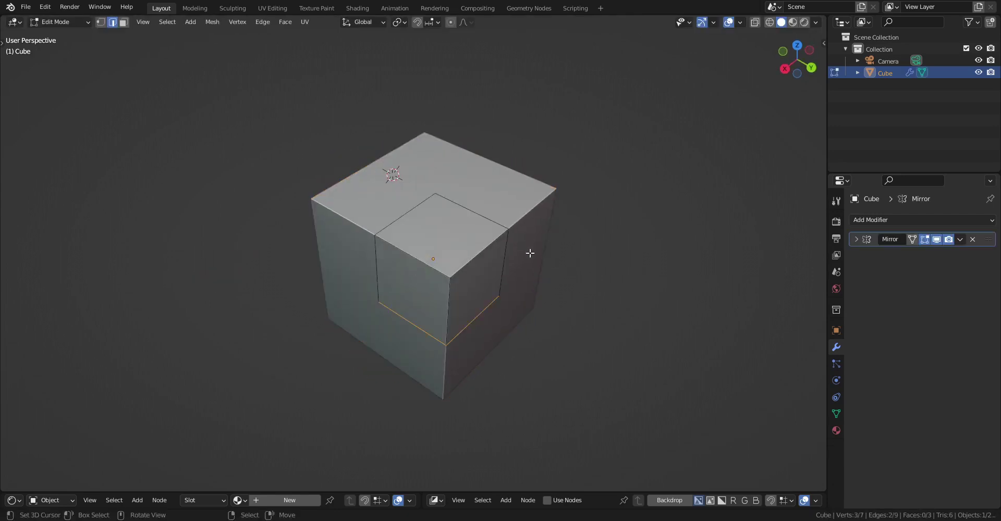
{"action": "middle_click_drag", "start_coordinate": [527, 239], "coordinate": [591, 272]}
{"action": "key", "text": "Tab"}
- Repeat the three-axis Auto Mirror and select the whole corner section in Edit Mode
{"action": "key", "text": "q"}
{"action": "left_click", "coordinate": [517, 233]}
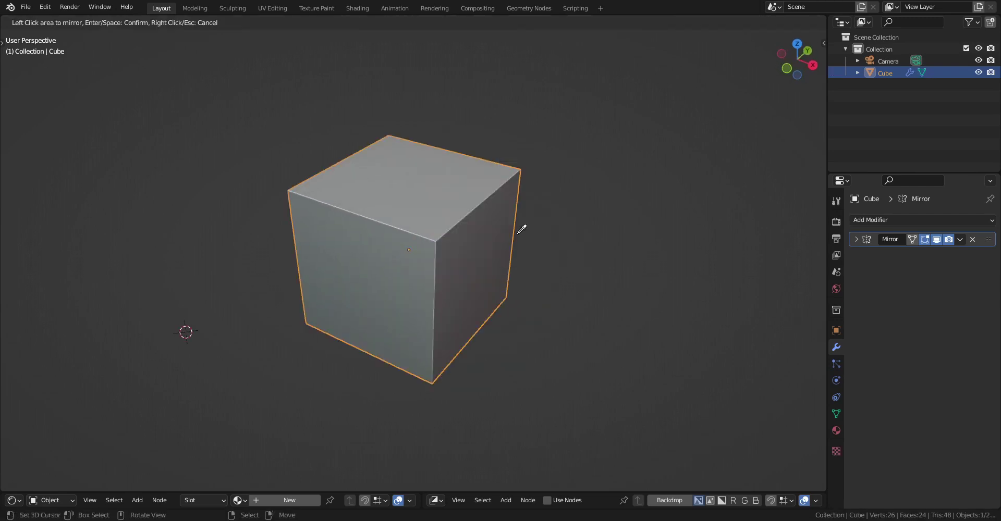
{"action": "left_click", "coordinate": [431, 225]}
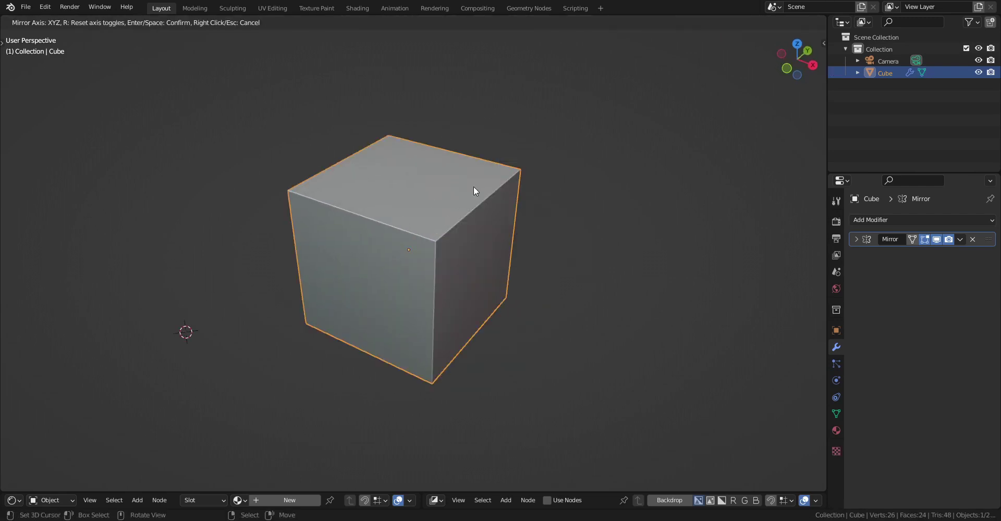
{"action": "key", "text": "Return"}
{"action": "key", "text": "Tab"}
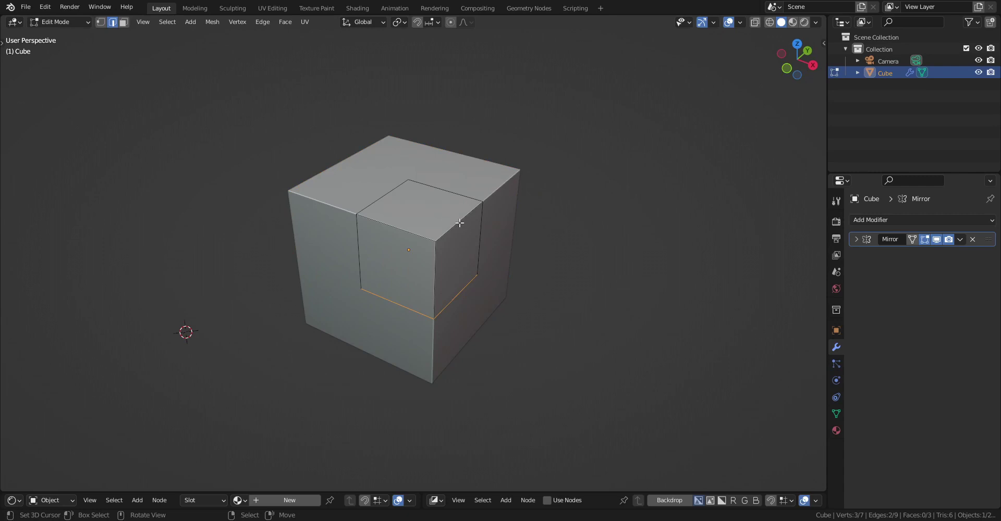
{"action": "key", "text": "a"}
{"action": "key", "text": "Tab"}
{"action": "key", "text": "shift+alt+x"}
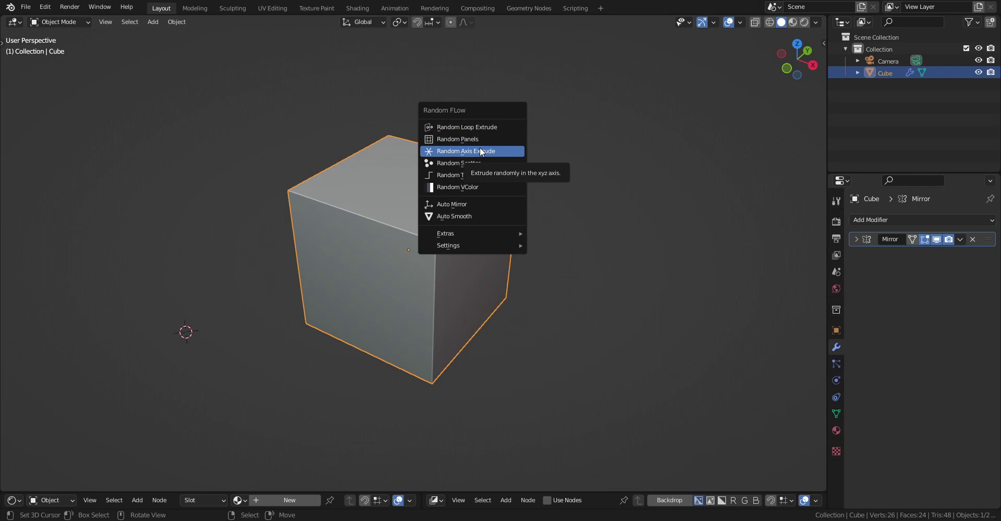
- Apply Random Loop Extrude with three loop options enabled, Base Cuts 3 and Ignore Border Faces on
{"action": "mouse_move", "coordinate": [495, 244]}
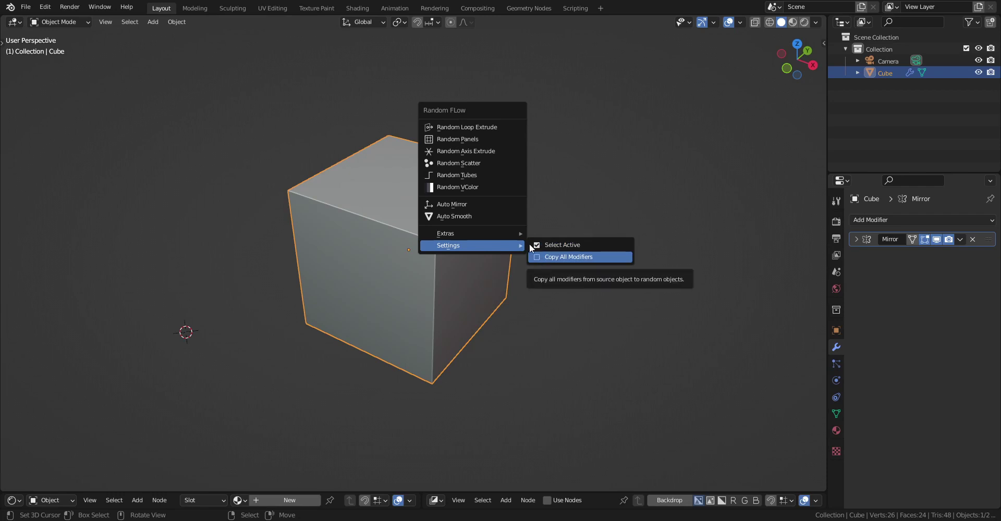
{"action": "left_click", "coordinate": [480, 127]}
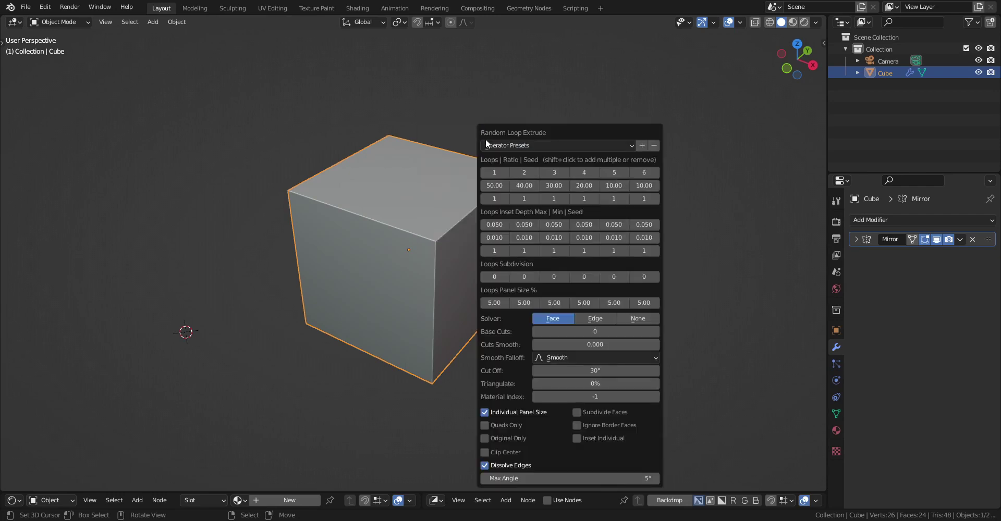
{"action": "left_click", "coordinate": [498, 171]}
{"action": "left_click", "coordinate": [523, 172], "text": "shift"}
{"action": "left_click", "coordinate": [552, 173], "text": "shift"}
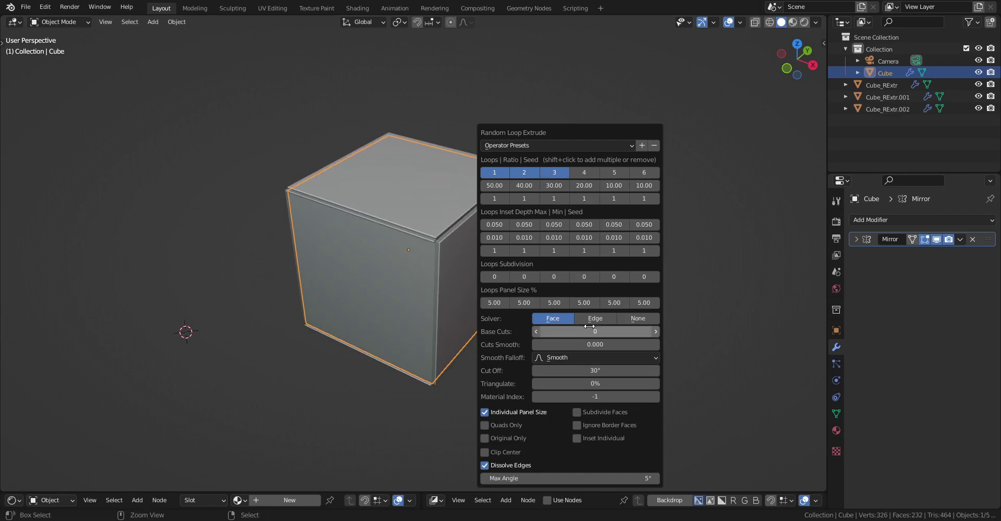
{"action": "left_click_drag", "start_coordinate": [589, 326], "coordinate": [590, 326]}
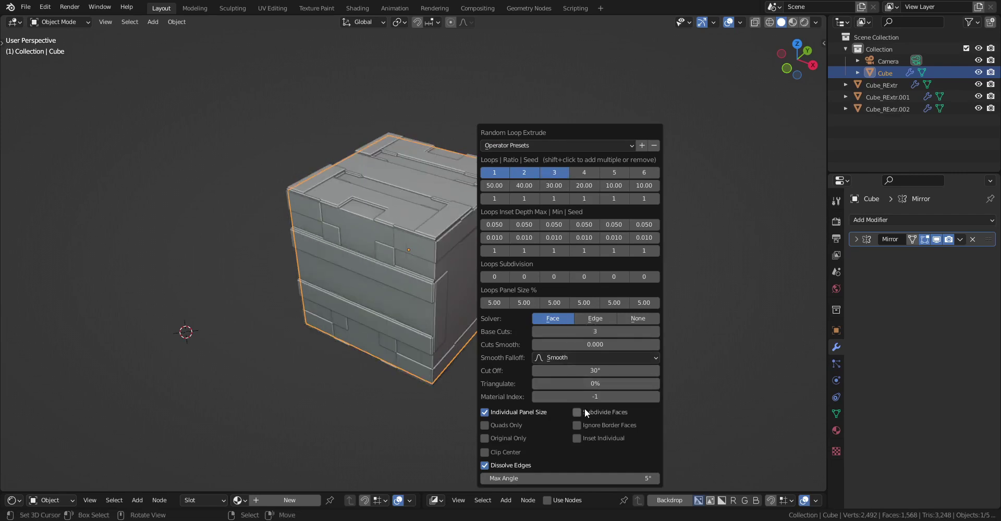
{"action": "left_click", "coordinate": [580, 425]}
{"action": "scroll", "coordinate": [497, 278], "scroll_direction": "up", "scroll_amount": 2, "text": "ctrl"}
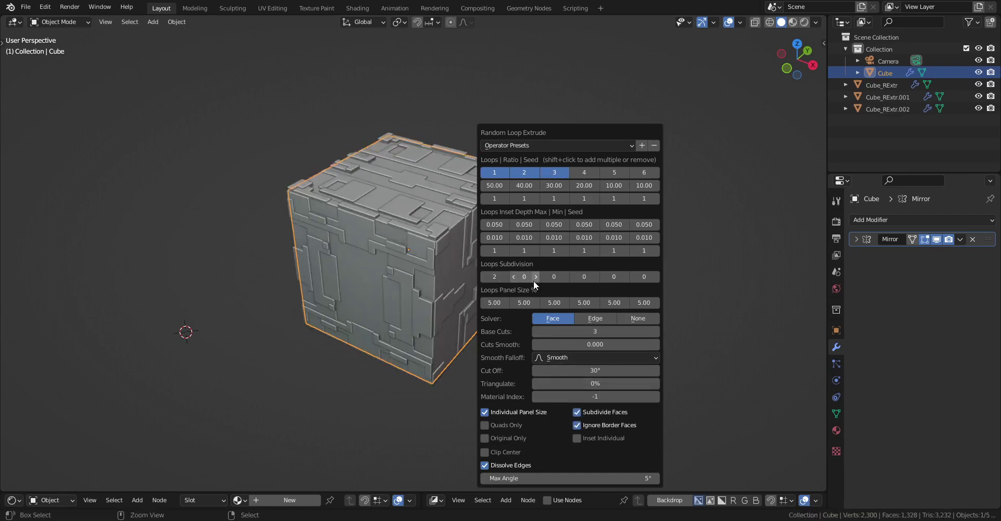
{"action": "scroll", "coordinate": [526, 280], "scroll_direction": "up", "scroll_amount": 2, "text": "ctrl"}
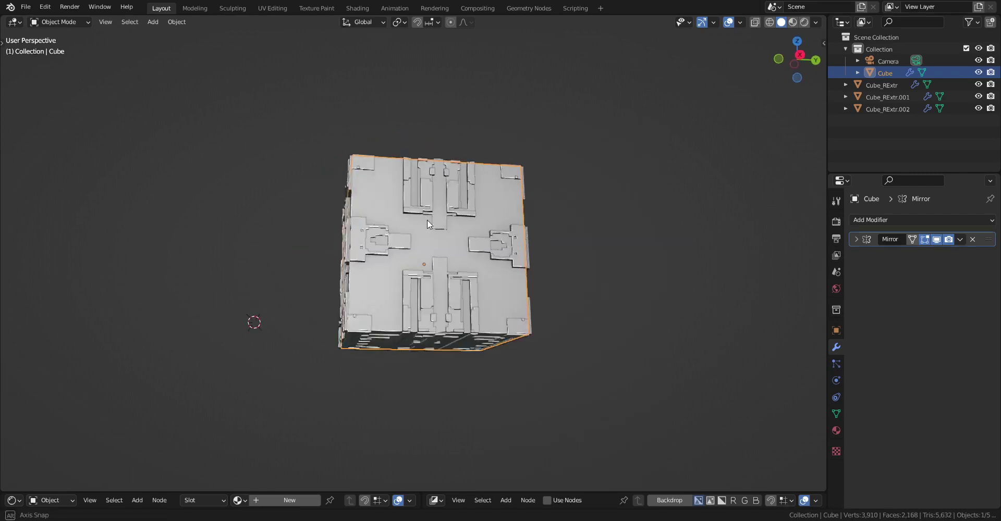
{"action": "middle_click_drag", "start_coordinate": [427, 220], "coordinate": [485, 192]}
- Undo the loop extrude, trial Random Panels with seed 3 and Clip Center, then undo it
{"action": "key", "text": "ctrl+z"}
{"action": "key", "text": "q"}
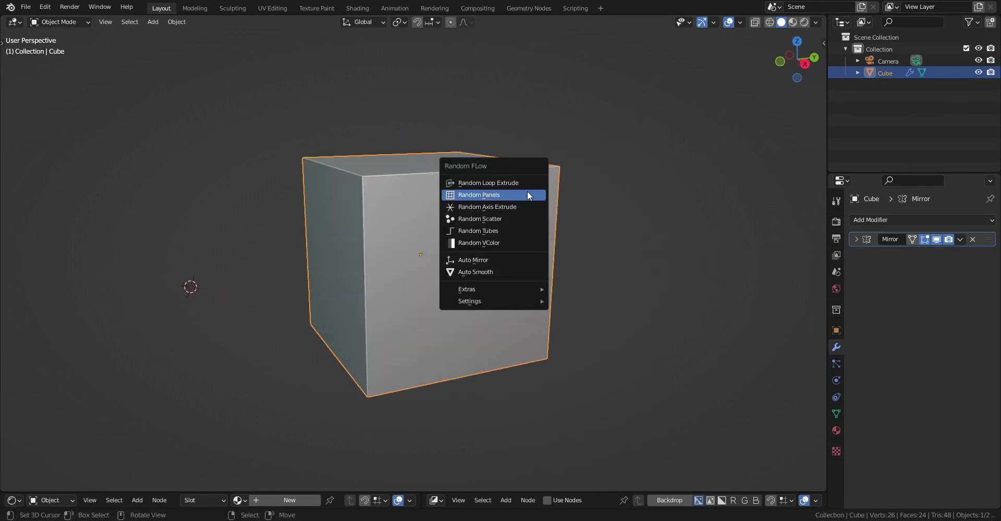
{"action": "left_click", "coordinate": [527, 190]}
{"action": "left_click_drag", "start_coordinate": [624, 284], "coordinate": [634, 295]}
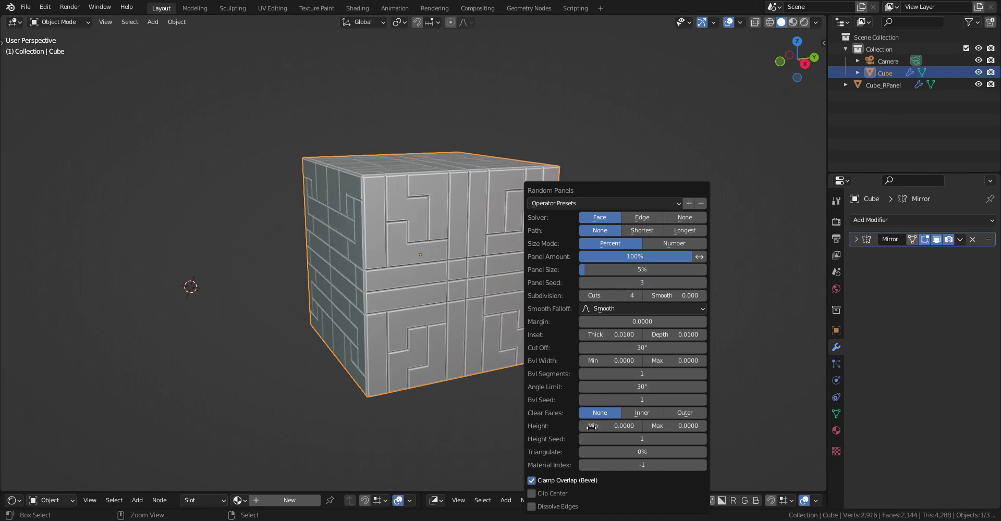
{"action": "left_click", "coordinate": [566, 490]}
{"action": "left_click_drag", "start_coordinate": [582, 465], "coordinate": [597, 465]}
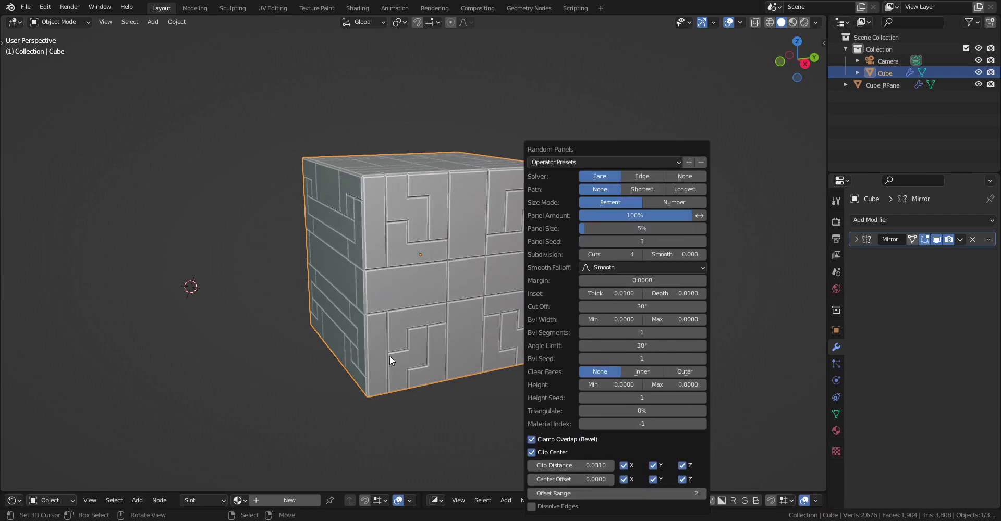
{"action": "key", "text": "ctrl+z"}
- Trial Random Axis Extrude with a box-extrusion preset, review its settings, then undo it
{"action": "right_click", "coordinate": [528, 214]}
{"action": "left_click", "coordinate": [527, 212]}
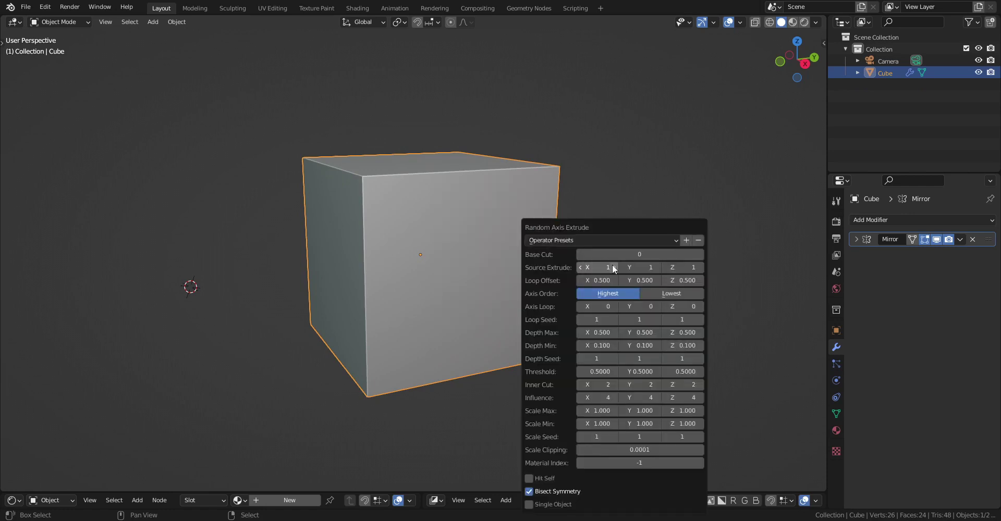
{"action": "left_click", "coordinate": [610, 241]}
{"action": "left_click", "coordinate": [608, 280]}
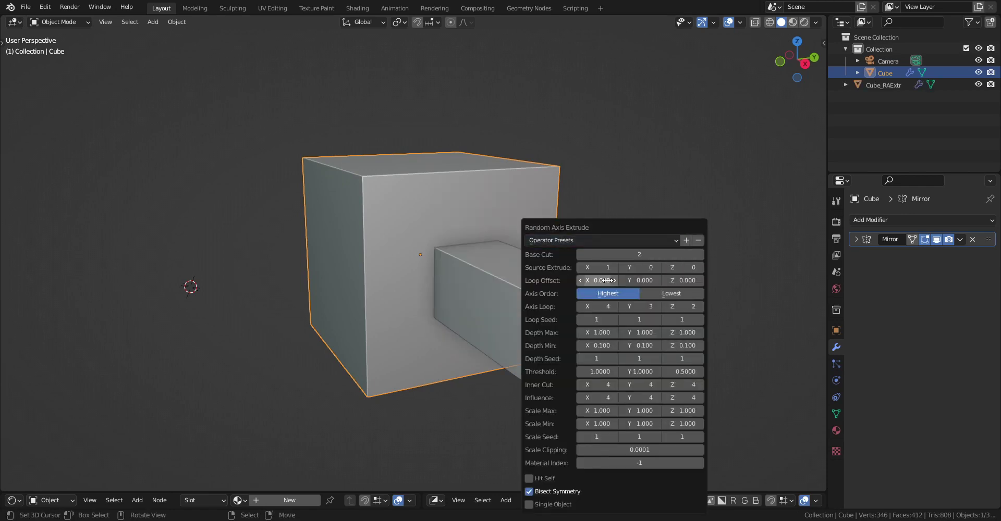
{"action": "middle_click_drag", "start_coordinate": [608, 280], "coordinate": [468, 271]}
{"action": "scroll", "coordinate": [468, 270], "scroll_direction": "down", "scroll_amount": 1}
{"action": "key", "text": "F9"}
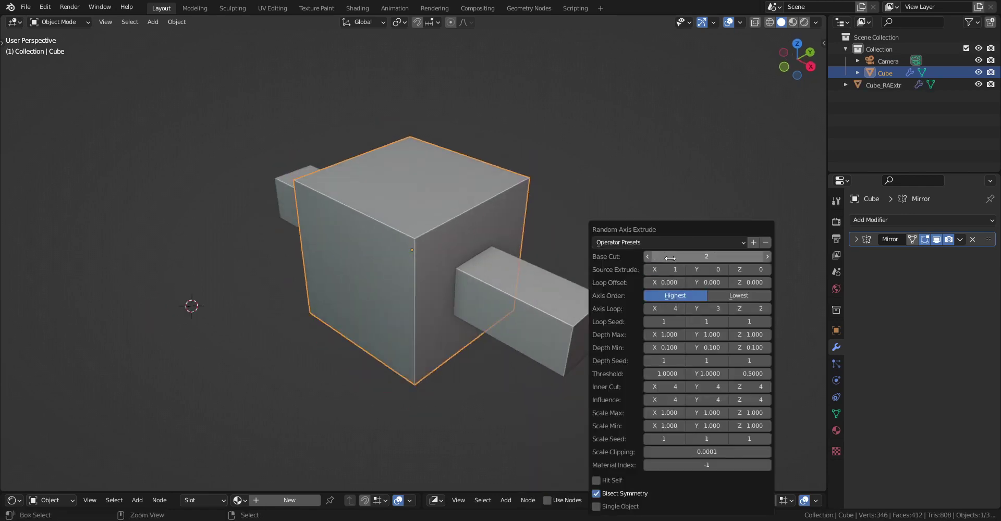
{"action": "scroll", "coordinate": [669, 258], "scroll_direction": "up", "scroll_amount": 3, "text": "ctrl"}
{"action": "key", "text": "ctrl+z"}
{"action": "right_click", "coordinate": [523, 214]}
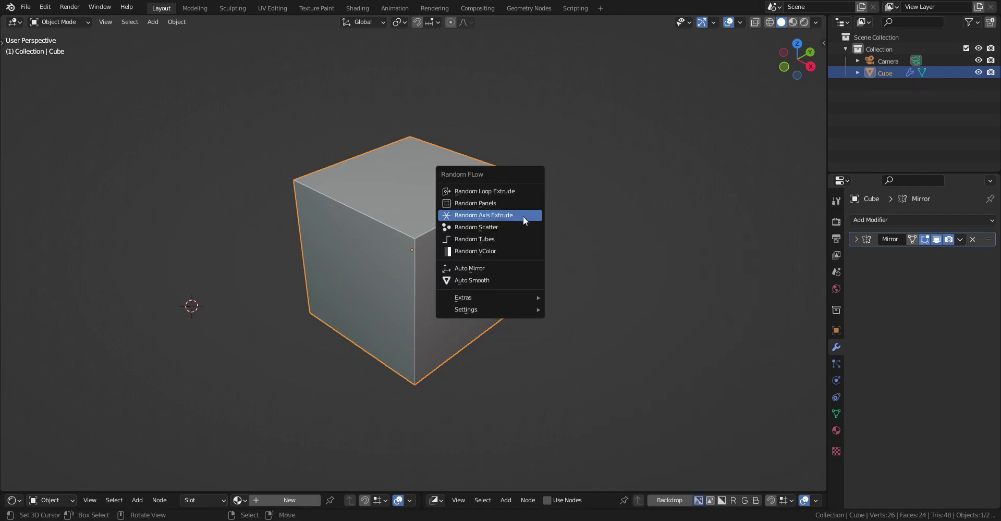
{"action": "left_click", "coordinate": [523, 227]}
{"action": "left_click", "coordinate": [608, 263]}
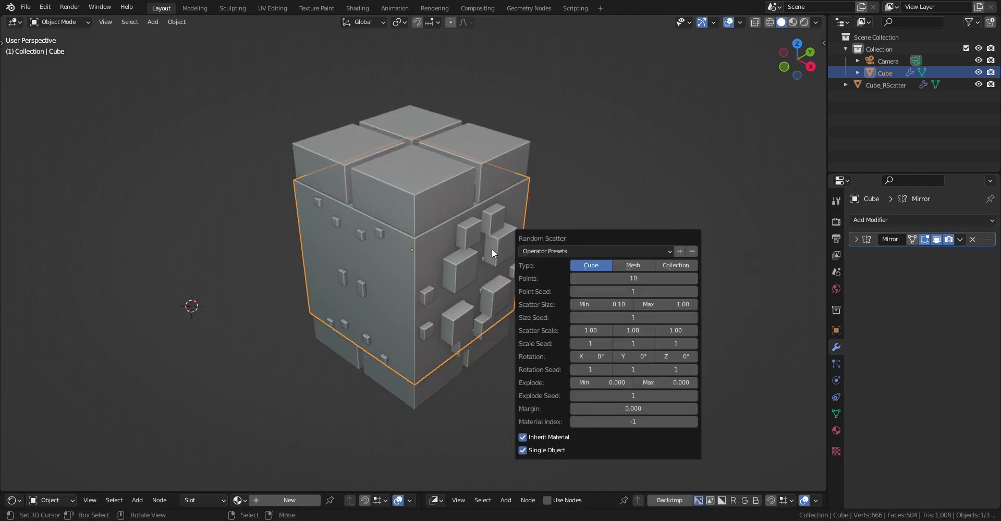
{"action": "key", "text": "ctrl+z"}
{"action": "right_click", "coordinate": [560, 129]}
{"action": "left_click", "coordinate": [560, 133]}
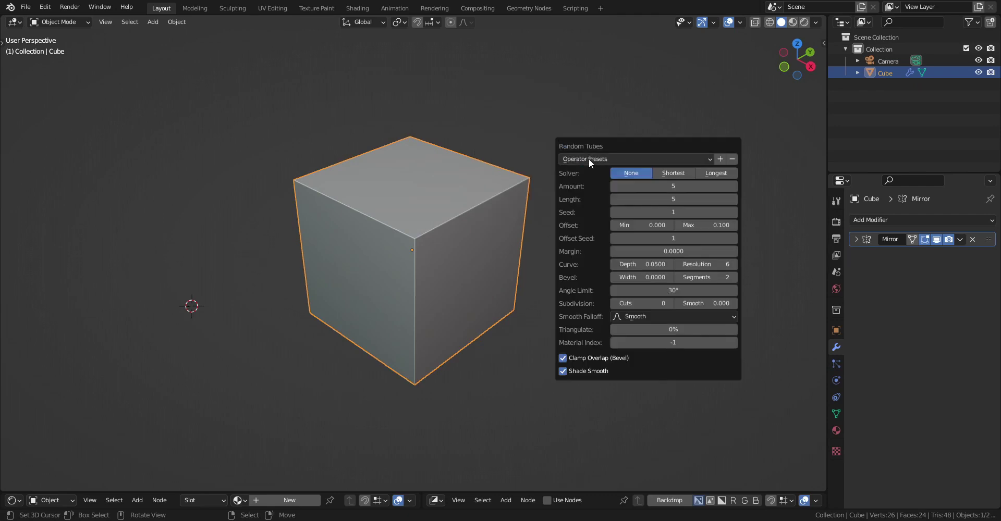
{"action": "key", "text": "ctrl+z"}
{"action": "right_click", "coordinate": [490, 184]}
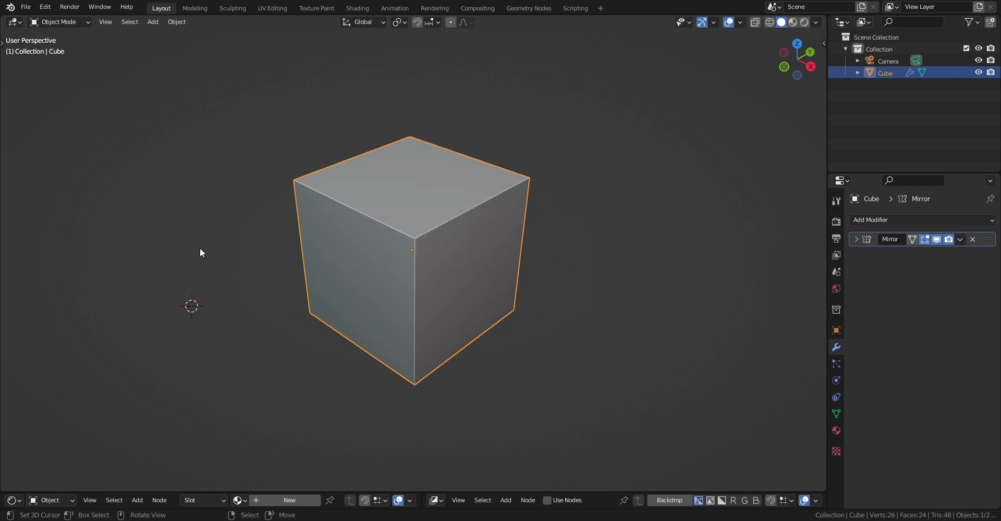
{"action": "key", "text": "Tab"}
{"action": "scroll", "coordinate": [475, 208], "scroll_direction": "up", "scroll_amount": 2}
{"action": "scroll", "coordinate": [475, 208], "scroll_direction": "up", "scroll_amount": 1}
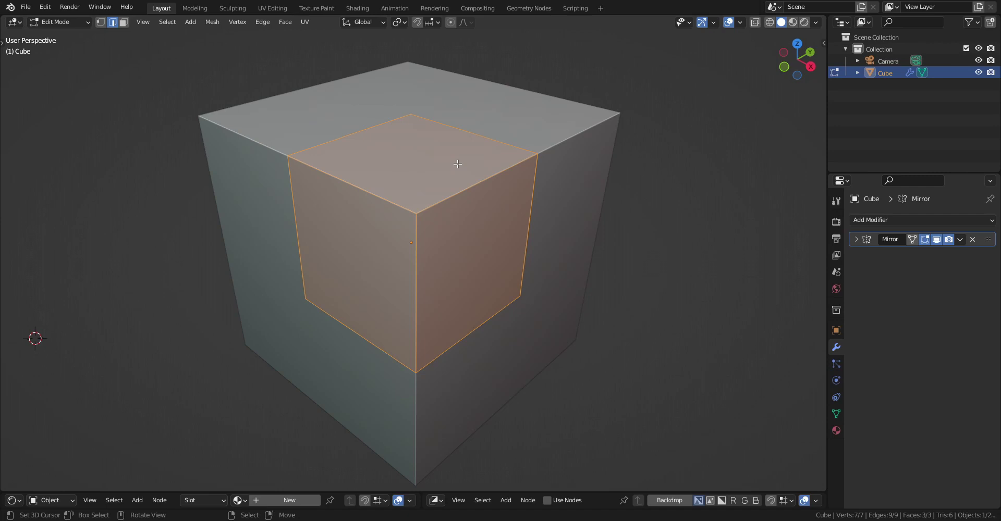
{"action": "key", "text": "Tab"}
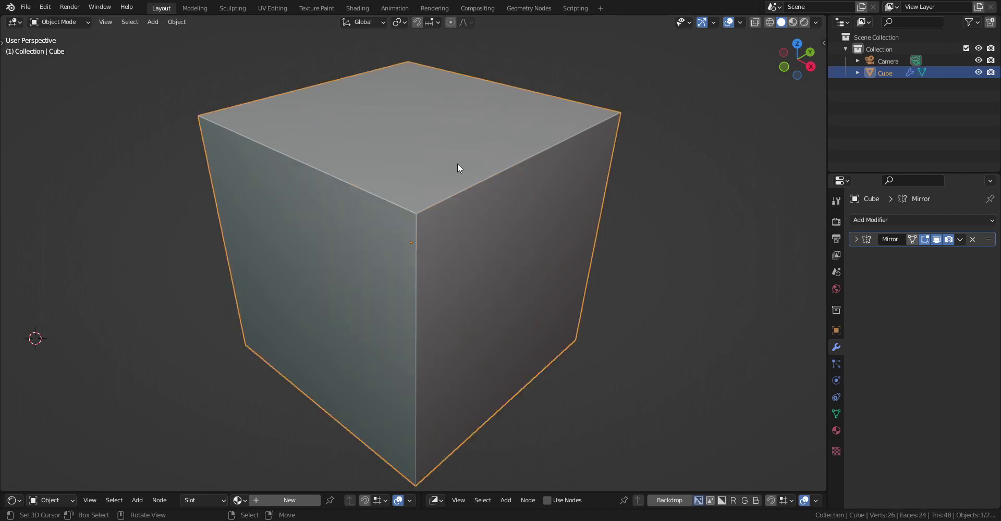
- Launch Auto Mirror on the cube twice, cancelling both attempts before the axis choice
{"action": "key", "text": "ctrl+alt+w"}
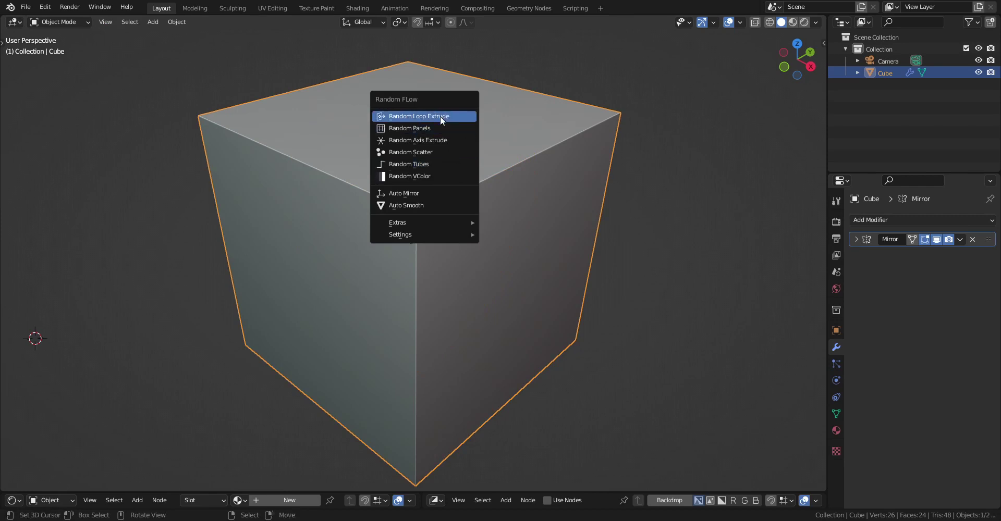
{"action": "left_click", "coordinate": [437, 192]}
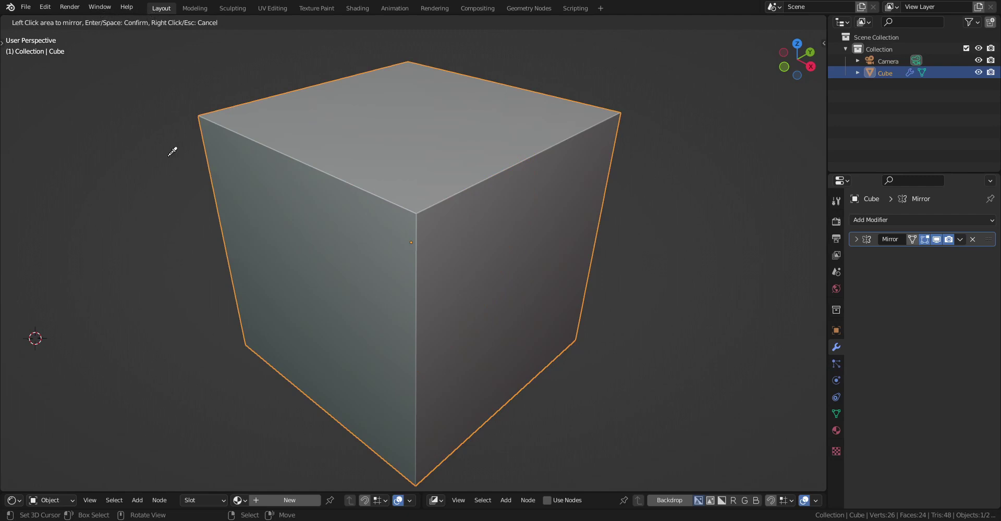
{"action": "left_click", "coordinate": [301, 119]}
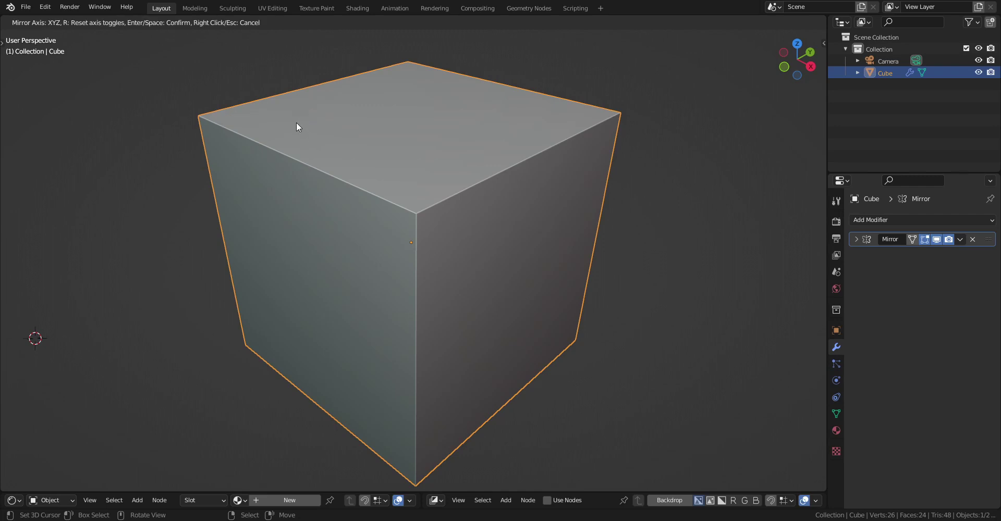
{"action": "key", "text": "space"}
{"action": "key", "text": "shift+v"}
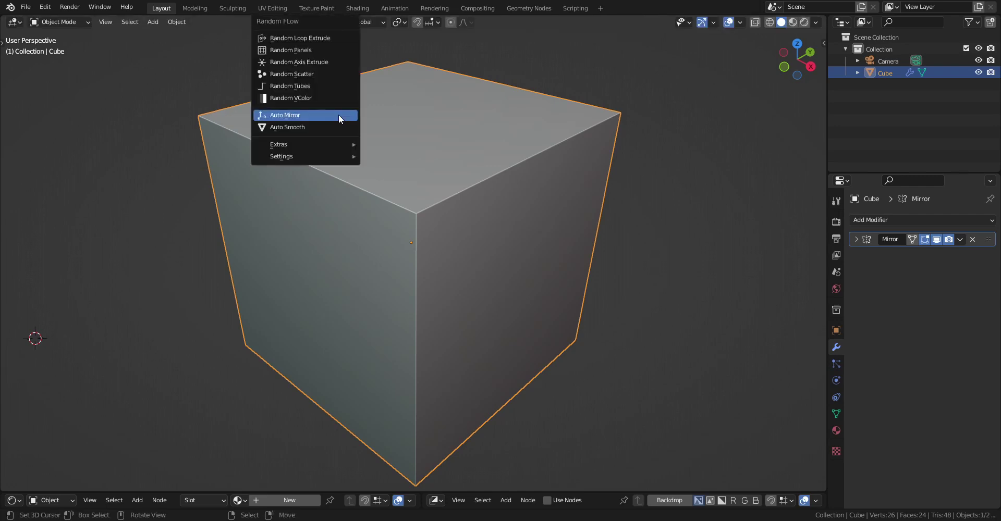
{"action": "left_click", "coordinate": [339, 114]}
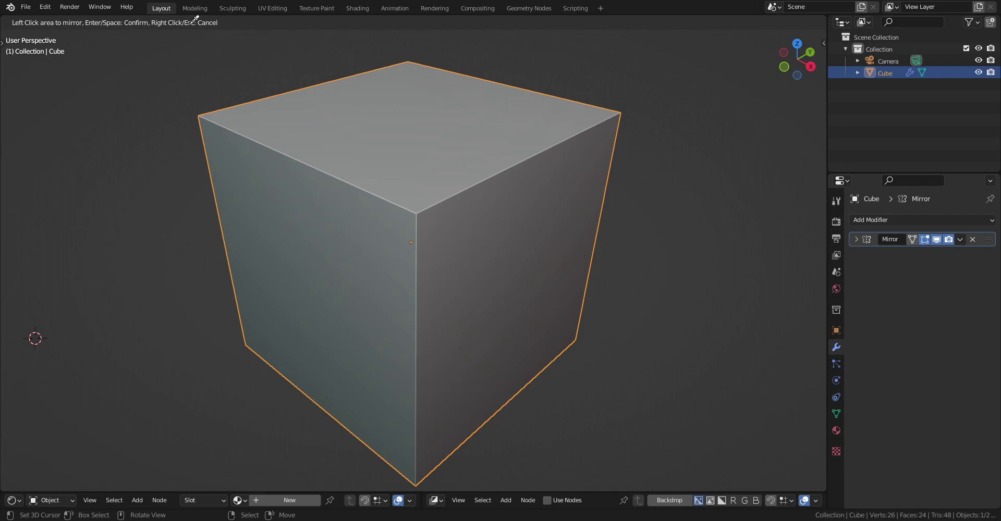
{"action": "right_click", "coordinate": [355, 78]}
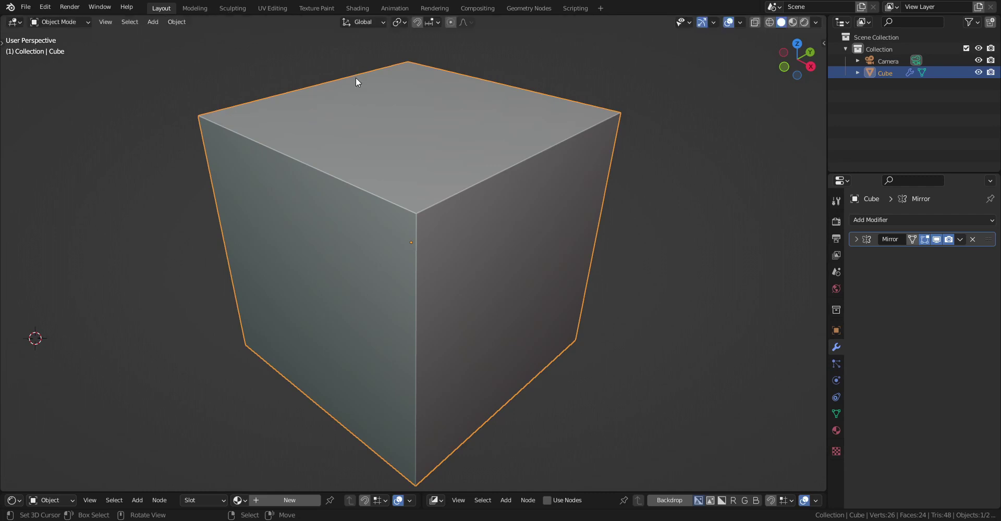
- Restart Auto Mirror and pick the cube as the mirror area, leaving the axes at XYZ
{"action": "key", "text": "shift+q"}
{"action": "left_click", "coordinate": [407, 100]}
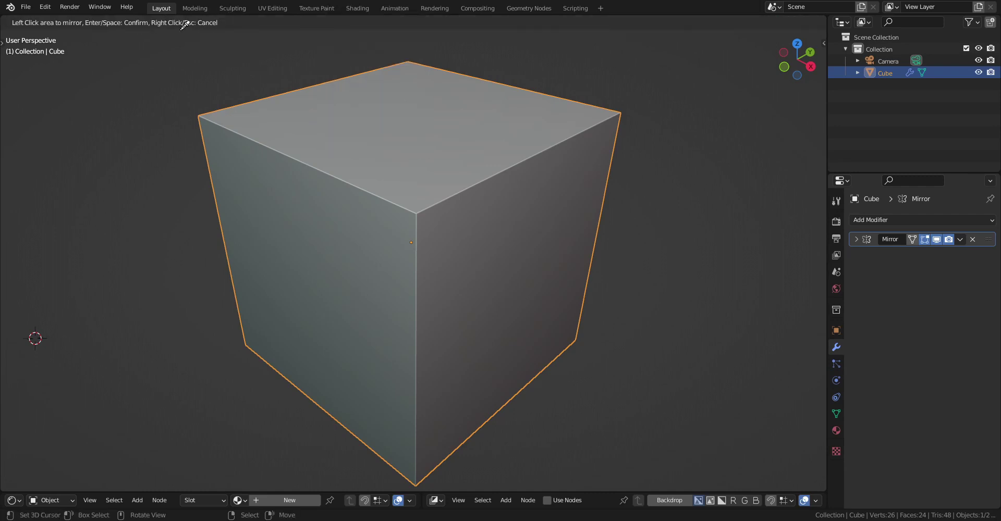
{"action": "left_click", "coordinate": [375, 112]}
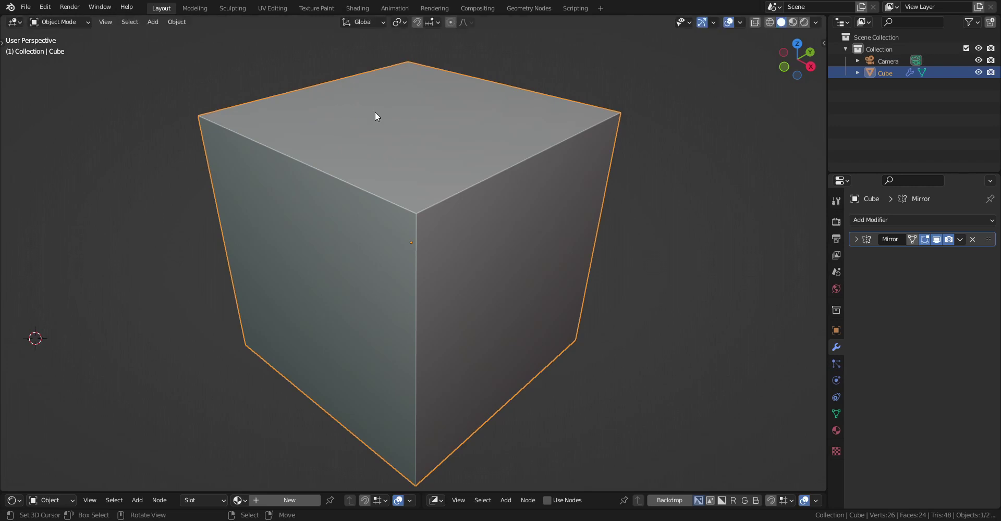
{"action": "right_click", "coordinate": [376, 112]}
{"action": "left_click", "coordinate": [375, 112]}
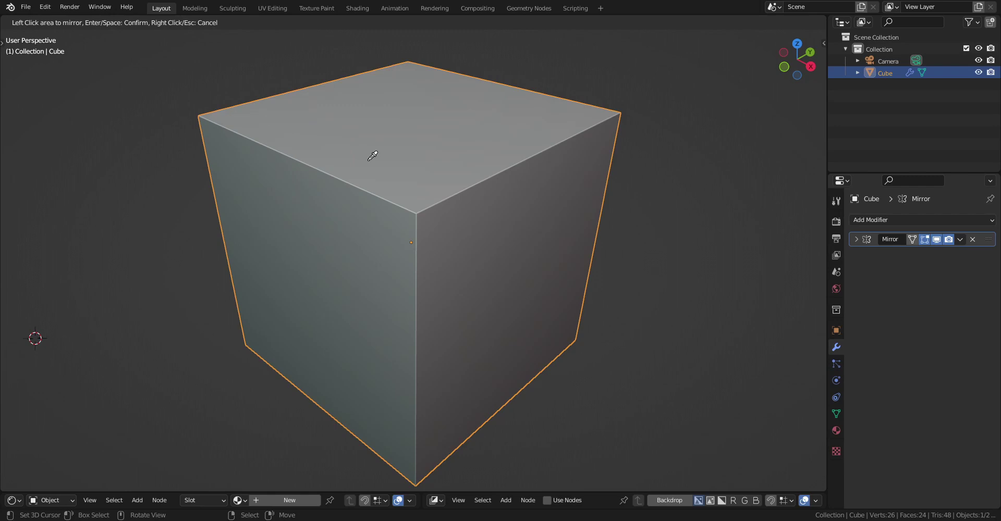
{"action": "scroll", "coordinate": [365, 159], "scroll_direction": "down", "scroll_amount": 3}
{"action": "left_click", "coordinate": [322, 179]}
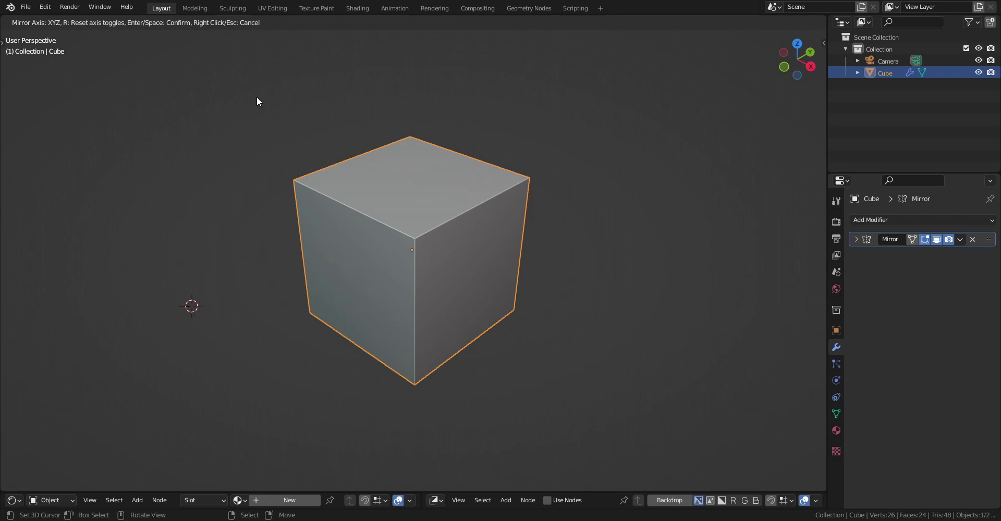
- Confirm the XYZ mirror, then rerun Auto Mirror on the cube's top face and confirm its axes
{"action": "key", "text": "space"}
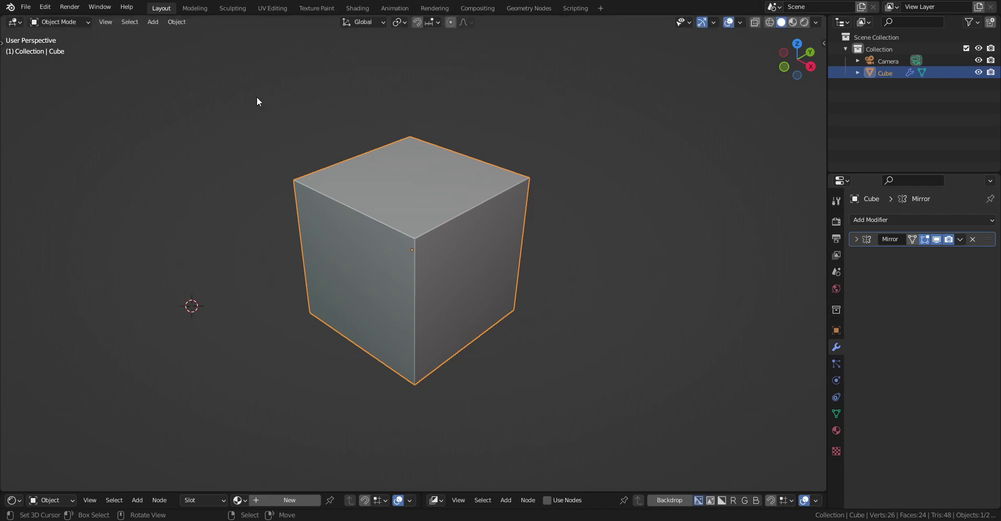
{"action": "key", "text": "Tab"}
{"action": "key", "text": "Tab"}
{"action": "key", "text": "shift+q"}
{"action": "left_click", "coordinate": [480, 146]}
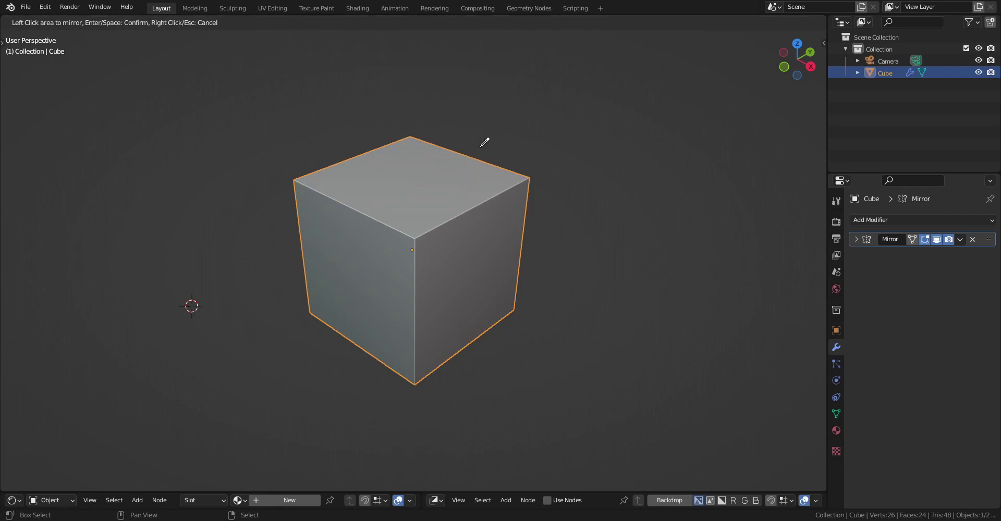
{"action": "middle_click_drag", "start_coordinate": [532, 190], "coordinate": [524, 199]}
{"action": "key", "text": "ctrl+alt+x"}
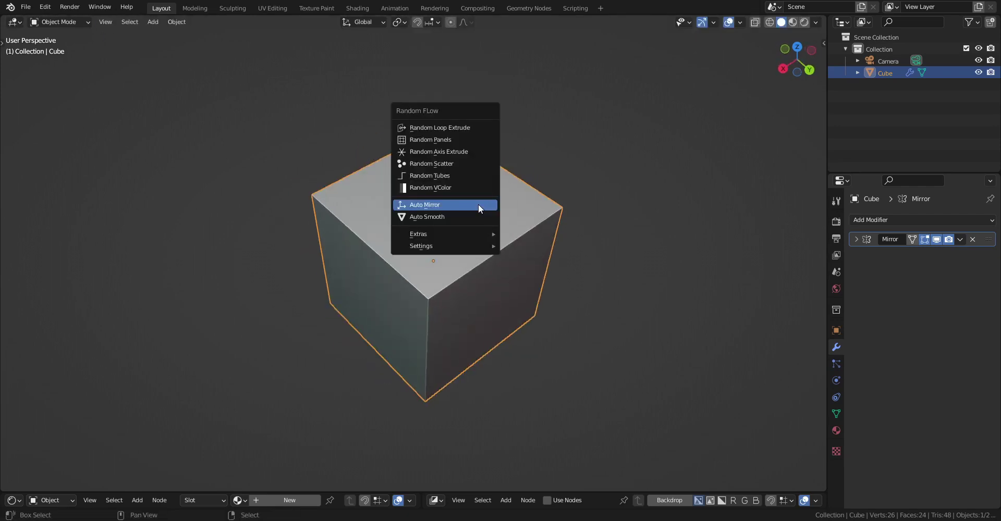
{"action": "left_click", "coordinate": [477, 204]}
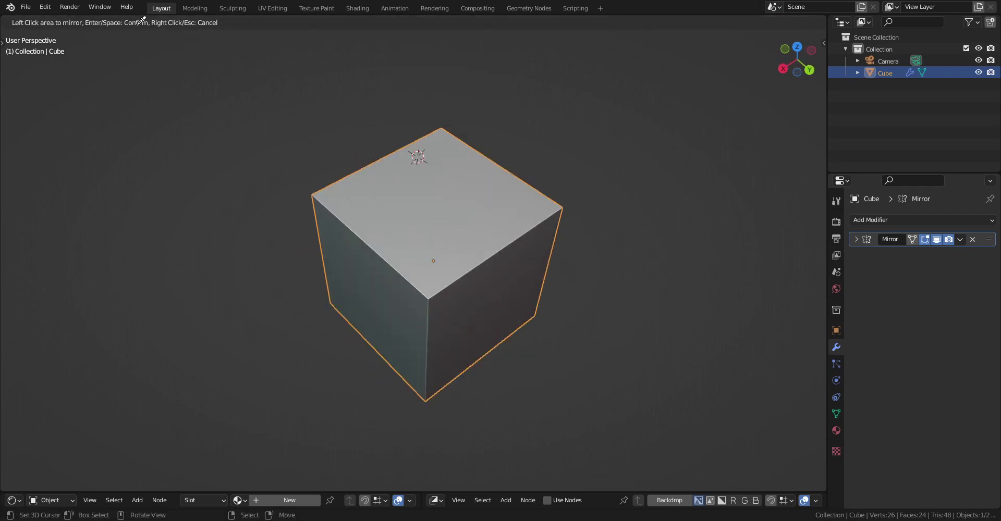
{"action": "left_click", "coordinate": [436, 263]}
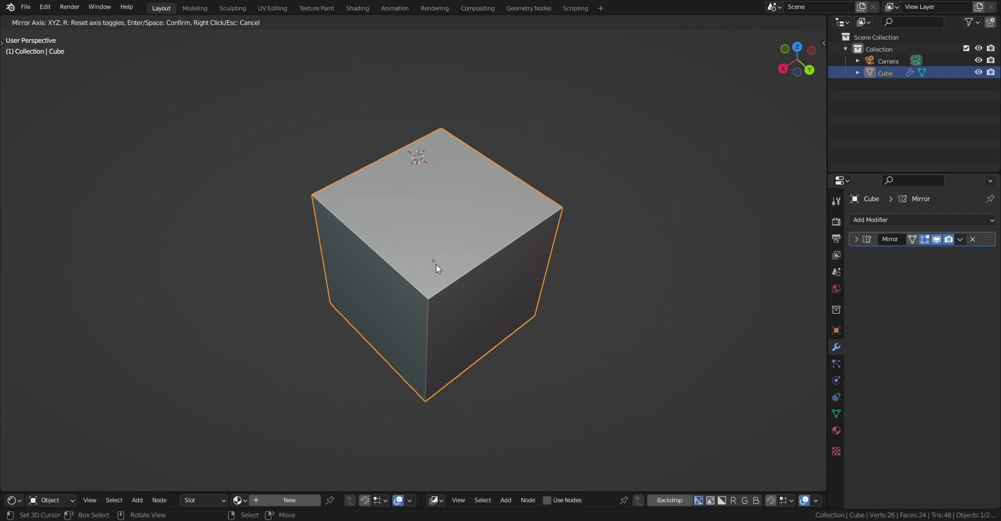
{"action": "middle_click_drag", "start_coordinate": [435, 264], "coordinate": [542, 227]}
{"action": "key", "text": "space"}
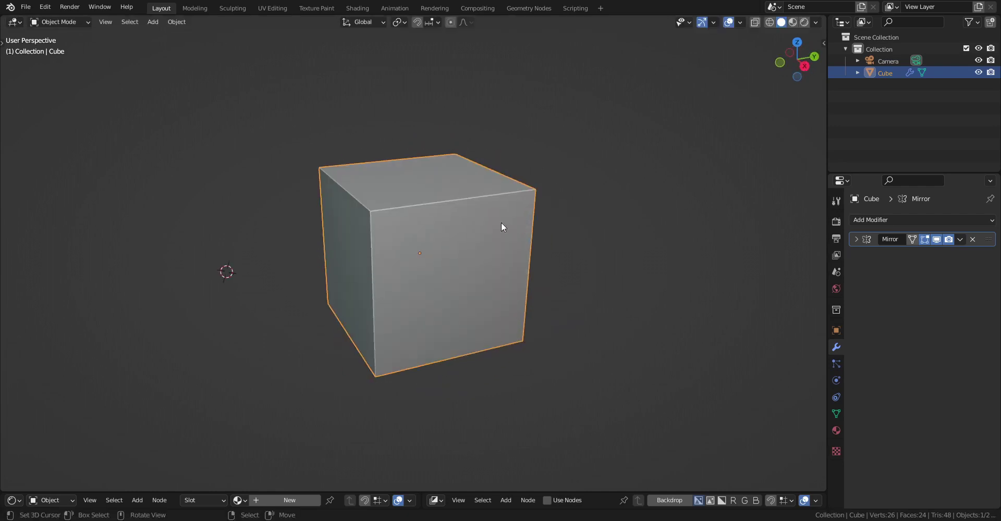
- Check the mesh in Edit Mode, pick the top face again, and apply the Mirror modifier with Ctrl+A
{"action": "key", "text": "shift+v"}
{"action": "key", "text": "Tab"}
{"action": "middle_click_drag", "start_coordinate": [527, 195], "coordinate": [542, 220]}
{"action": "key", "text": "Tab"}
{"action": "key", "text": "shift+v"}
{"action": "left_click", "coordinate": [525, 219]}
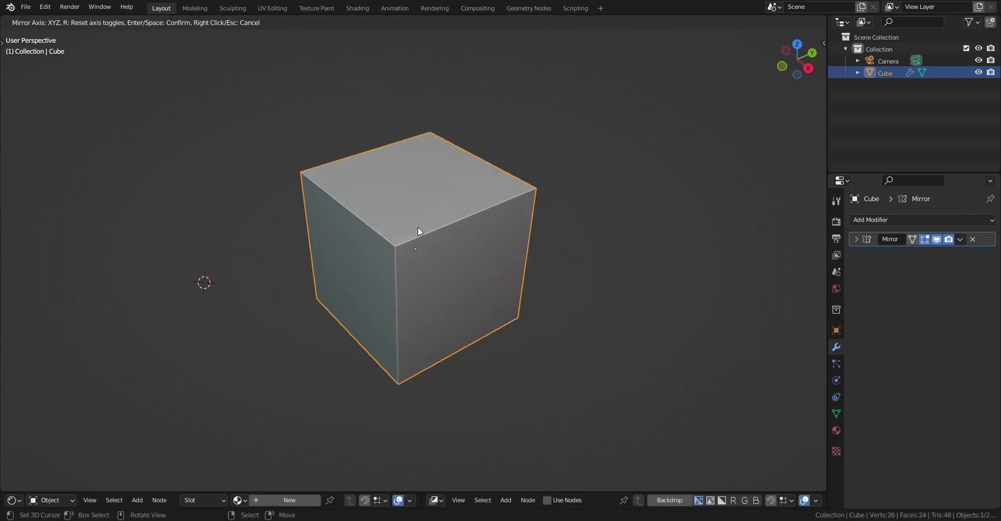
{"action": "left_click", "coordinate": [417, 228]}
{"action": "key", "text": "ctrl+a"}
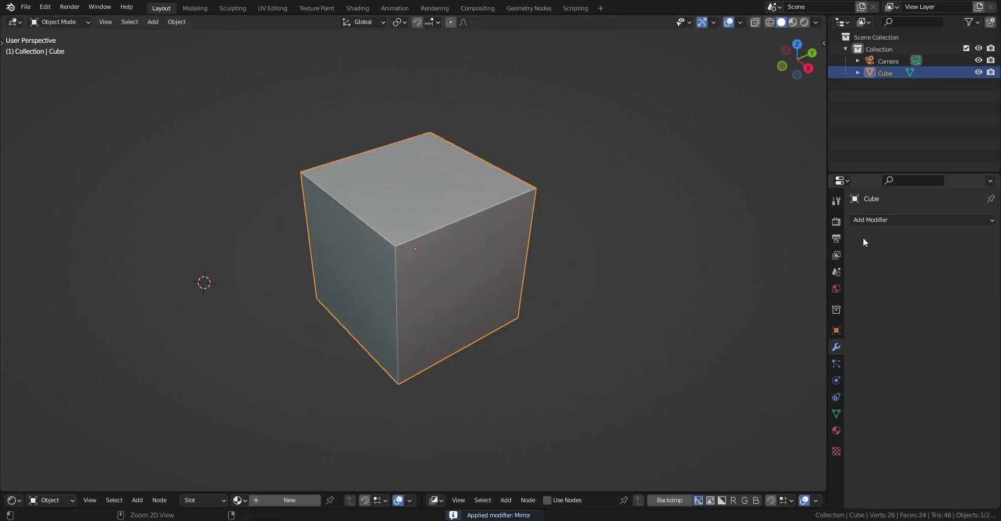
- Bevel one corner edge of the cube, then extrude that face far outward with Shrink/Fatten
{"action": "key", "text": "Tab"}
{"action": "left_click", "coordinate": [539, 193]}
{"action": "middle_click_drag", "start_coordinate": [539, 193], "coordinate": [531, 214]}
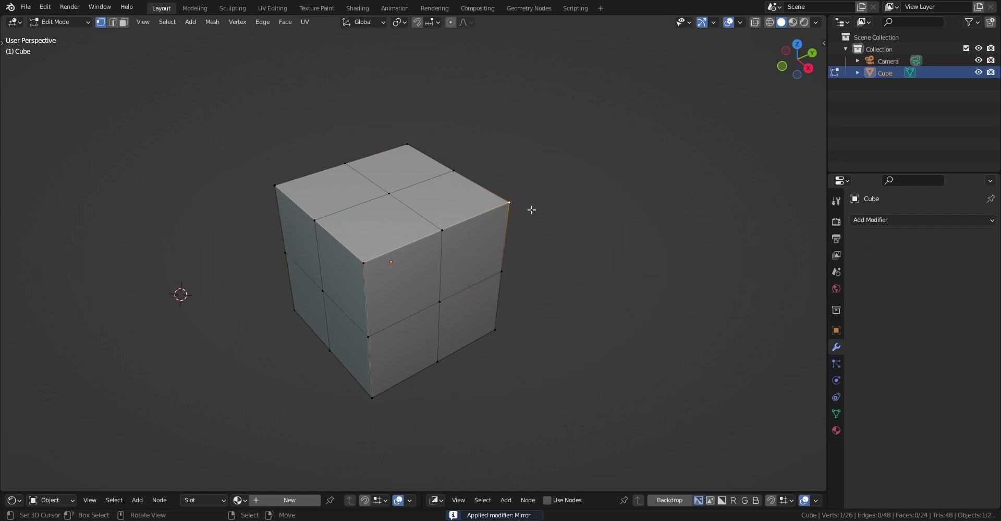
{"action": "key", "text": "ctrl+b"}
{"action": "left_click", "coordinate": [541, 221]}
{"action": "key", "text": "3"}
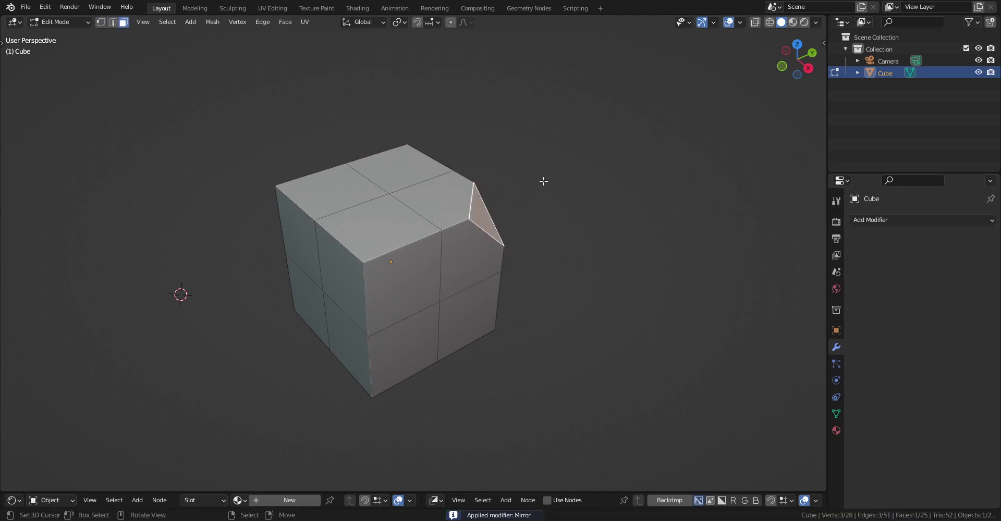
{"action": "key", "text": "e"}
{"action": "key", "text": "alt+s"}
{"action": "left_click", "coordinate": [573, 188]}
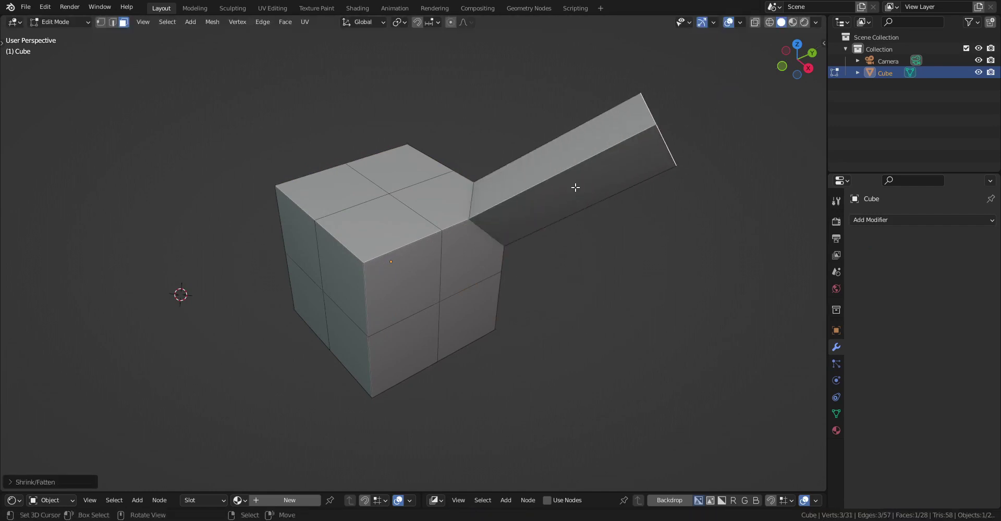
- Mirror the extruded arm with Random Flow Auto Mirror into a multi-armed mesh
{"action": "key", "text": "Tab"}
{"action": "key", "text": "shift+q"}
{"action": "left_click", "coordinate": [574, 188]}
{"action": "key", "text": "x"}
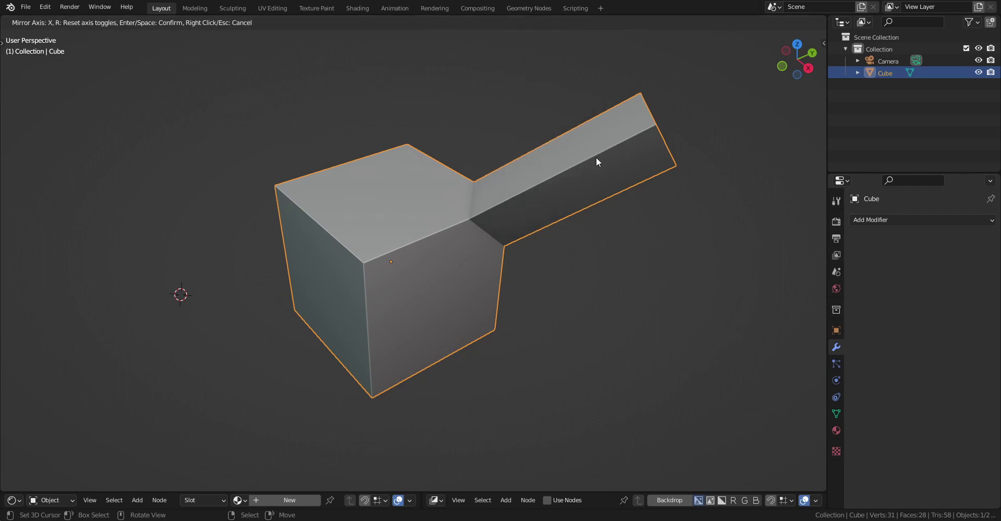
{"action": "key", "text": "y"}
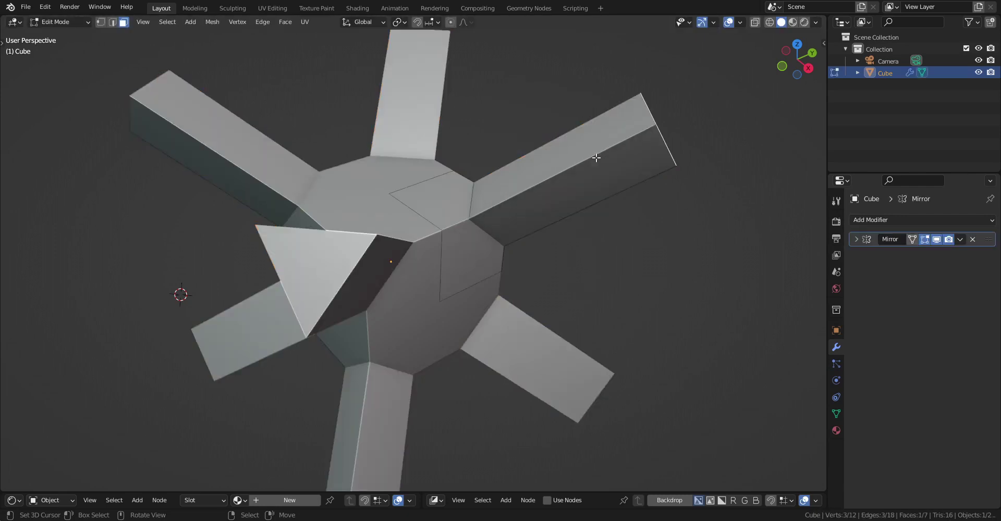
- Scale the arm's tip face down so the arms become sharp spikes
{"action": "key", "text": "a"}
{"action": "scroll", "coordinate": [596, 158], "scroll_direction": "down", "scroll_amount": 2}
{"action": "middle_click_drag", "start_coordinate": [614, 264], "coordinate": [504, 261]}
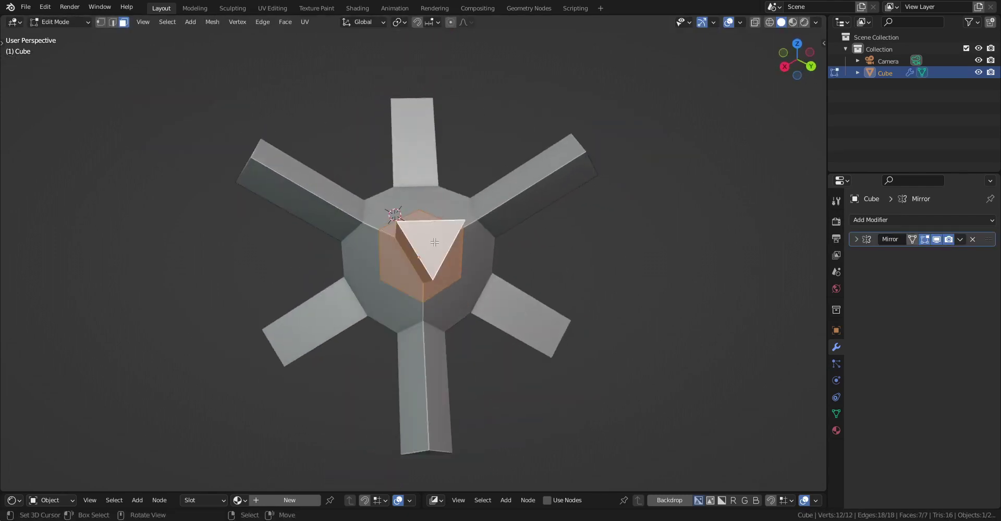
{"action": "left_click", "coordinate": [435, 243]}
{"action": "key", "text": "s"}
{"action": "left_click", "coordinate": [442, 234]}
{"action": "key", "text": "Tab"}
{"action": "middle_click_drag", "start_coordinate": [442, 233], "coordinate": [539, 281]}
- Deselect and reframe the star in the viewport, checking its full mesh in Edit Mode
{"action": "key", "text": "alt+a"}
{"action": "scroll", "coordinate": [539, 277], "scroll_direction": "down", "scroll_amount": 7}
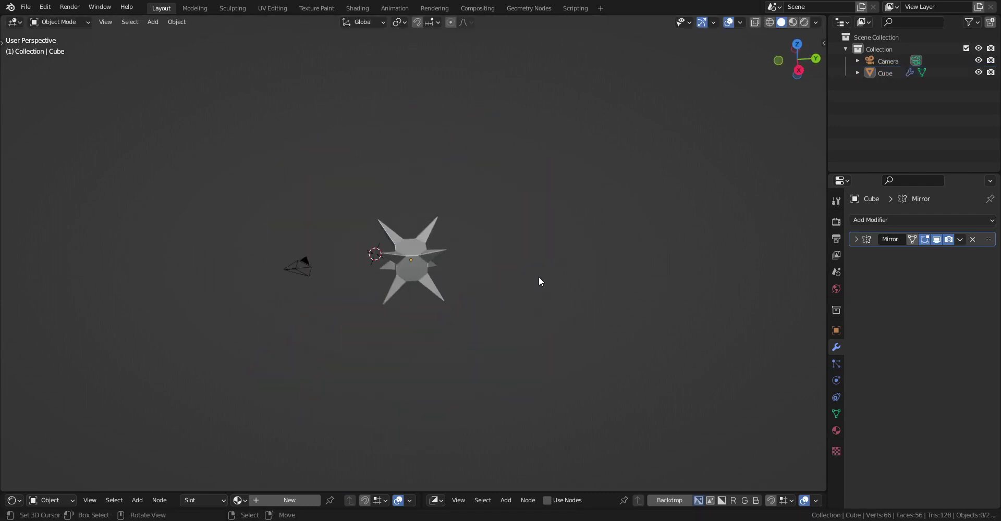
{"action": "scroll", "coordinate": [539, 276], "scroll_direction": "up", "scroll_amount": 6}
{"action": "scroll", "coordinate": [485, 288], "scroll_direction": "up", "scroll_amount": 1}
{"action": "middle_click_drag", "start_coordinate": [461, 286], "coordinate": [517, 286], "text": "shift"}
{"action": "scroll", "coordinate": [517, 287], "scroll_direction": "up", "scroll_amount": 2}
{"action": "key", "text": "Tab"}
{"action": "key", "text": "a"}
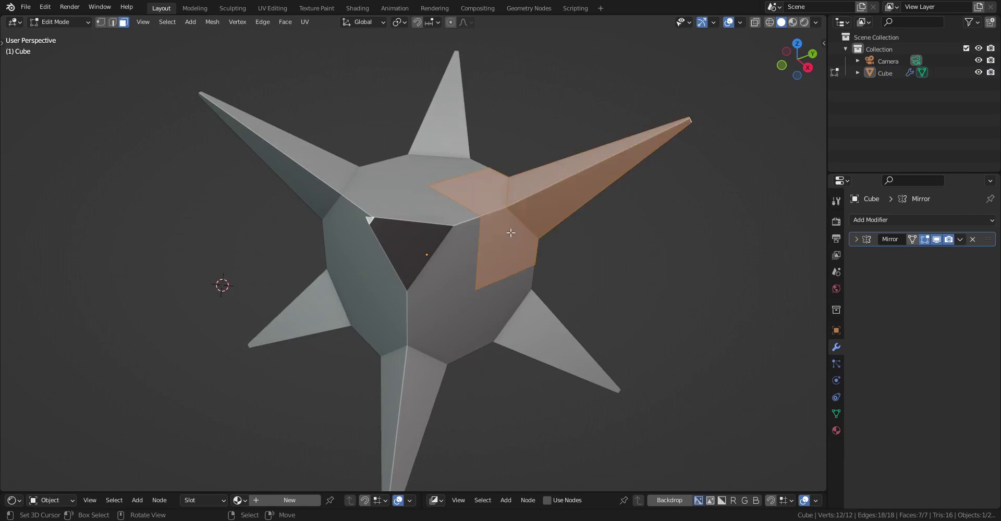
{"action": "scroll", "coordinate": [511, 231], "scroll_direction": "down", "scroll_amount": 3}
{"action": "key", "text": "Tab"}
- Run Random Loop Extrude on the star, toggling a second loop on and off
{"action": "key", "text": "shift+v"}
{"action": "left_click", "coordinate": [534, 136]}
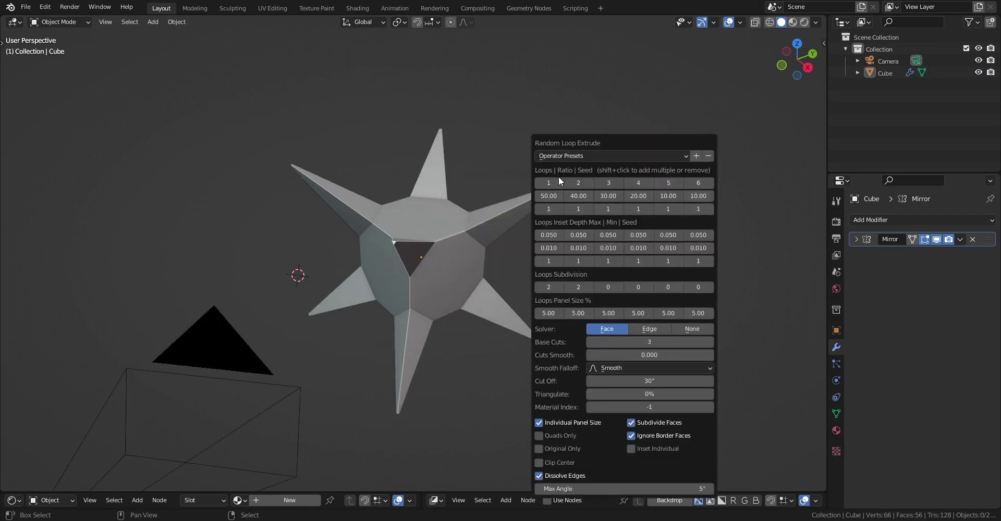
{"action": "left_click", "coordinate": [586, 184], "text": "shift"}
{"action": "left_click", "coordinate": [594, 183], "text": "shift"}
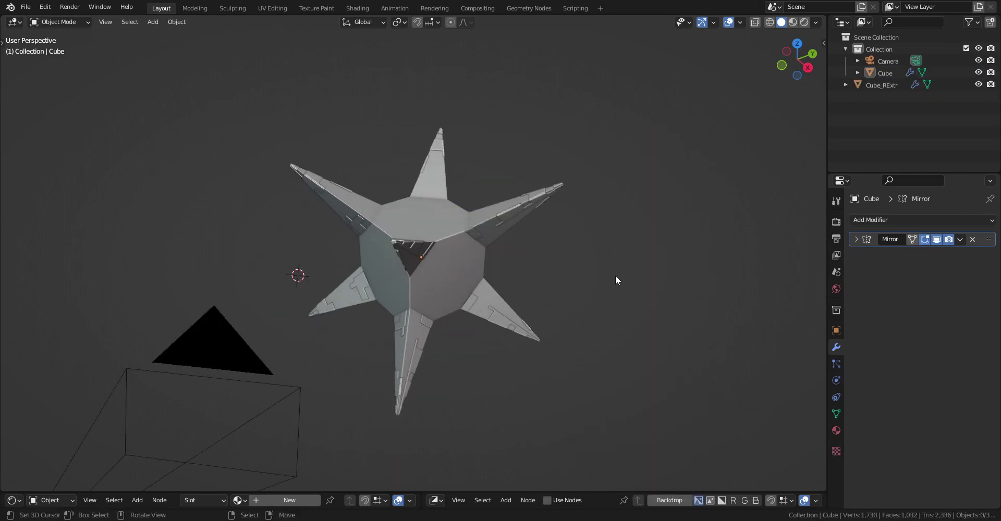
{"action": "middle_click_drag", "start_coordinate": [615, 275], "coordinate": [508, 255]}
- In the redo panel, enable loops 2 and 3 and drag the first Ratio for more panel detail
{"action": "key", "text": "F9"}
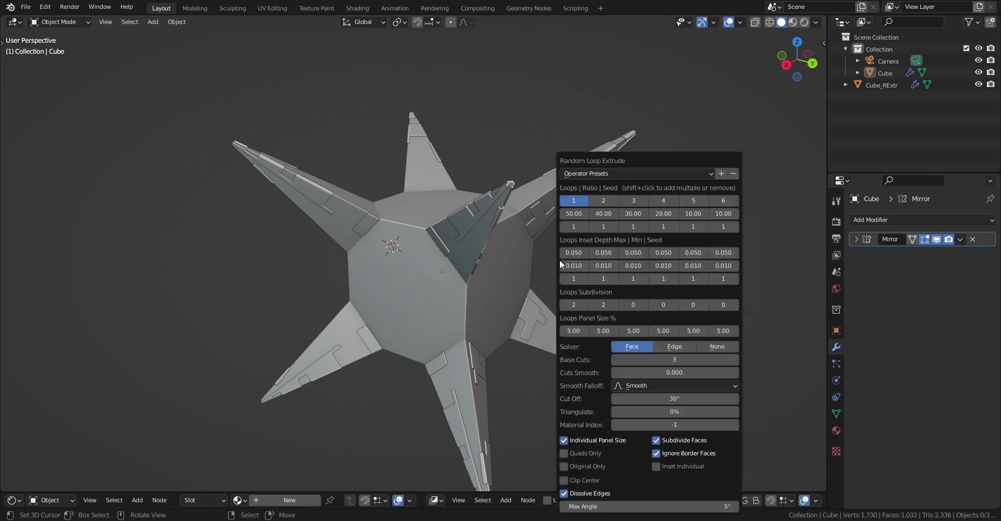
{"action": "left_click", "coordinate": [606, 200], "text": "shift"}
{"action": "left_click", "coordinate": [632, 200], "text": "shift"}
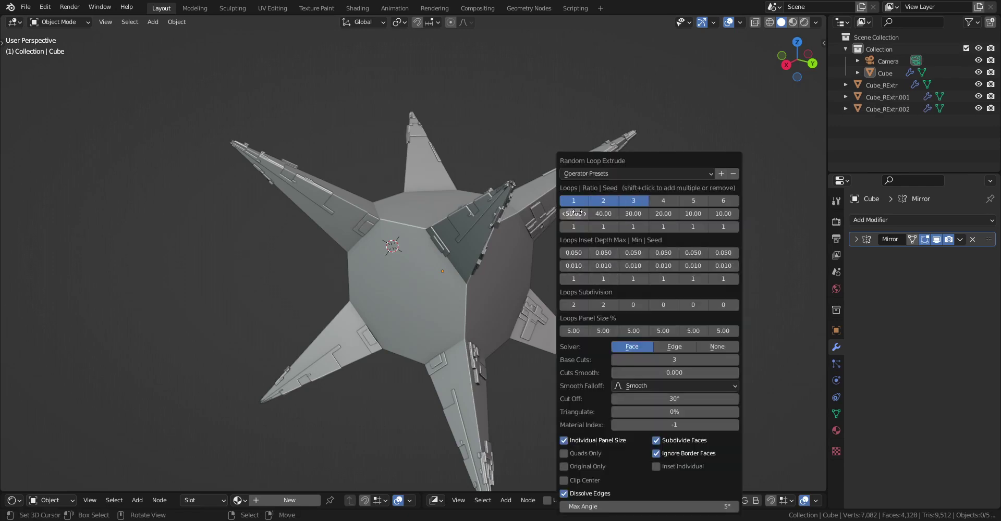
{"action": "left_click_drag", "start_coordinate": [575, 213], "coordinate": [570, 213]}
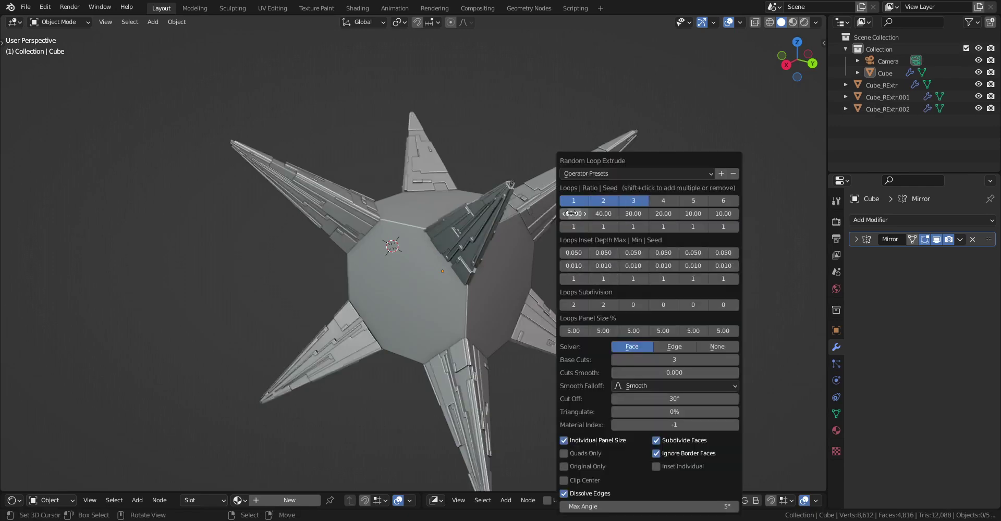
{"action": "middle_click_drag", "start_coordinate": [300, 328], "coordinate": [435, 327]}
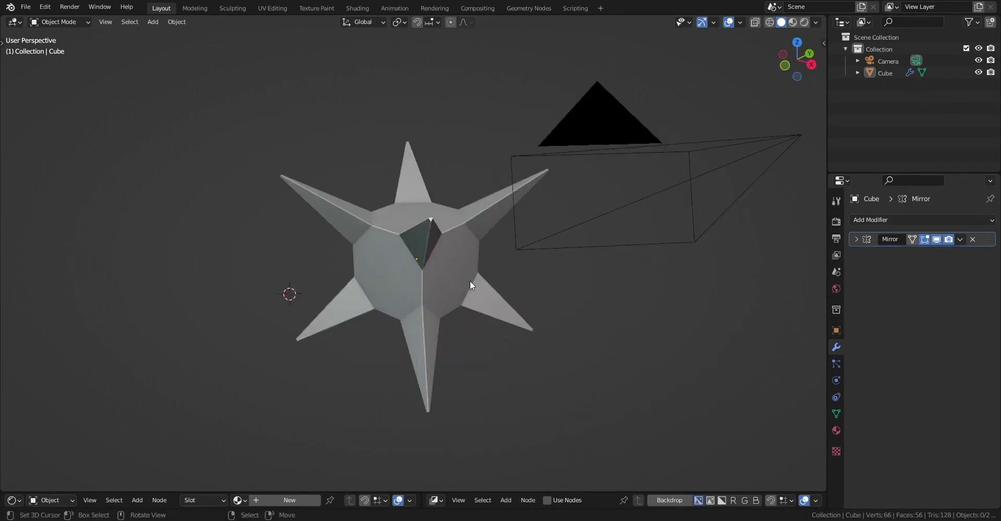
- Orbit and zoom around the plain mirrored star to view it from the front
{"action": "middle_click_drag", "start_coordinate": [467, 286], "coordinate": [426, 261]}
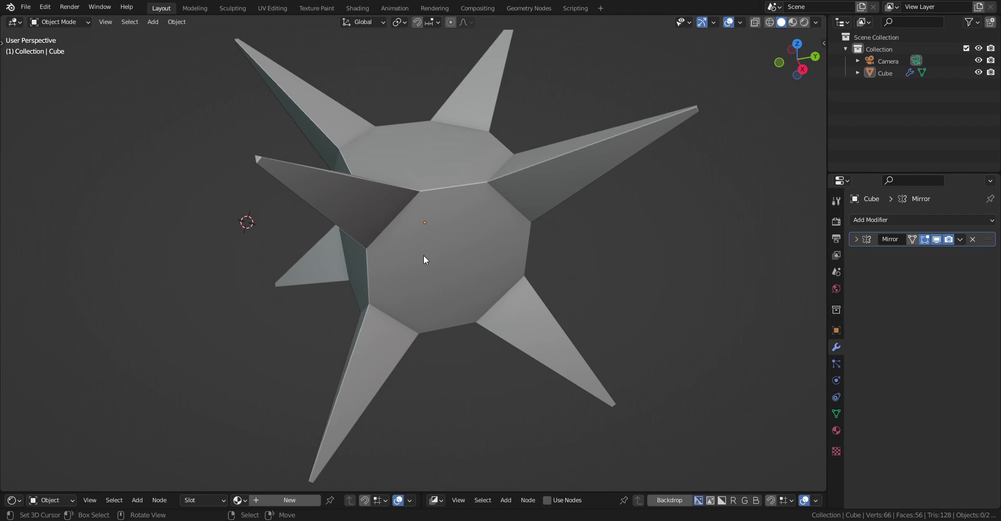
{"action": "middle_click_drag", "start_coordinate": [409, 228], "coordinate": [475, 242]}
{"action": "scroll", "coordinate": [467, 246], "scroll_direction": "down", "scroll_amount": 2}
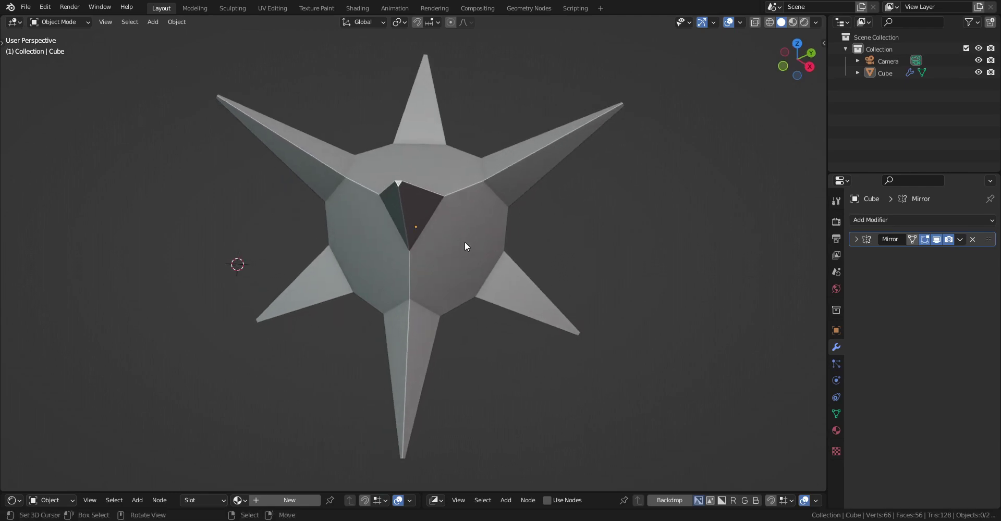